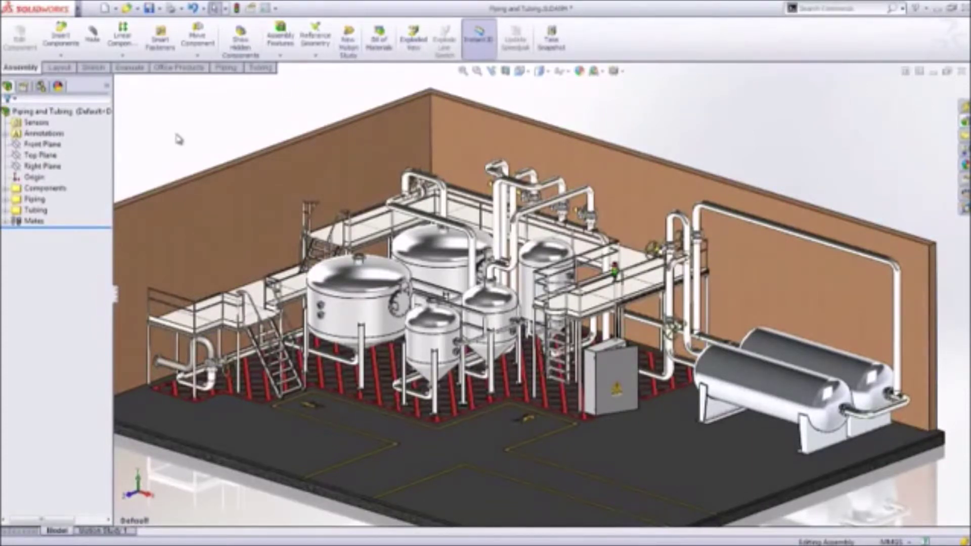
Start a pipe route from a flange on the small front tank's top nozzle, using Pipe 5 in, Sch 40 with bends always formed.
{"action": "scroll", "coordinate": [327, 288], "scroll_direction": "down", "scroll_amount": 5}
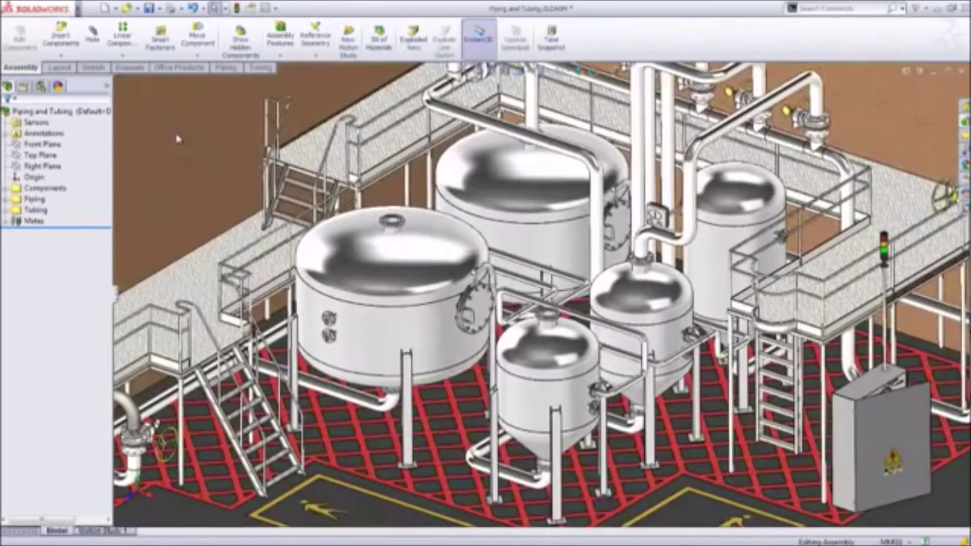
{"action": "left_click", "coordinate": [964, 124]}
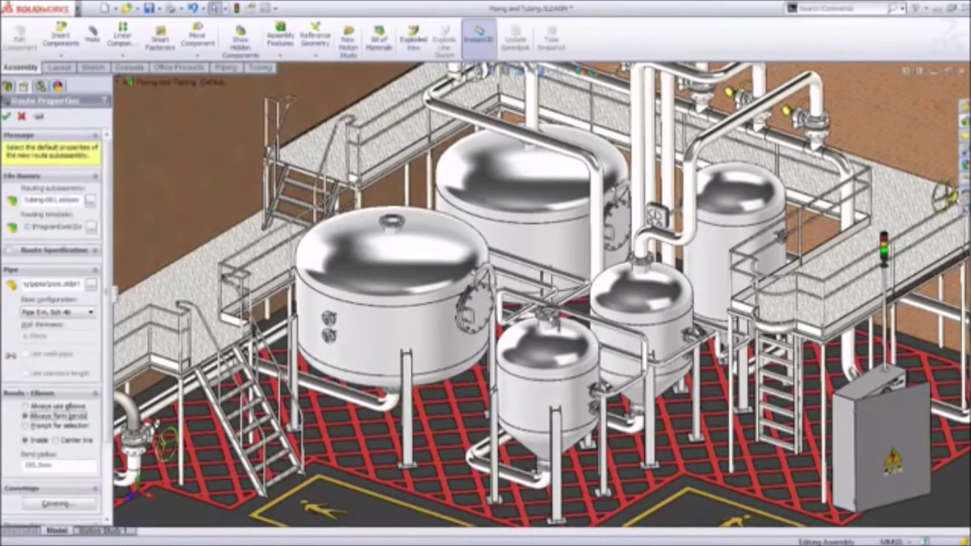
{"action": "left_click", "coordinate": [7, 117]}
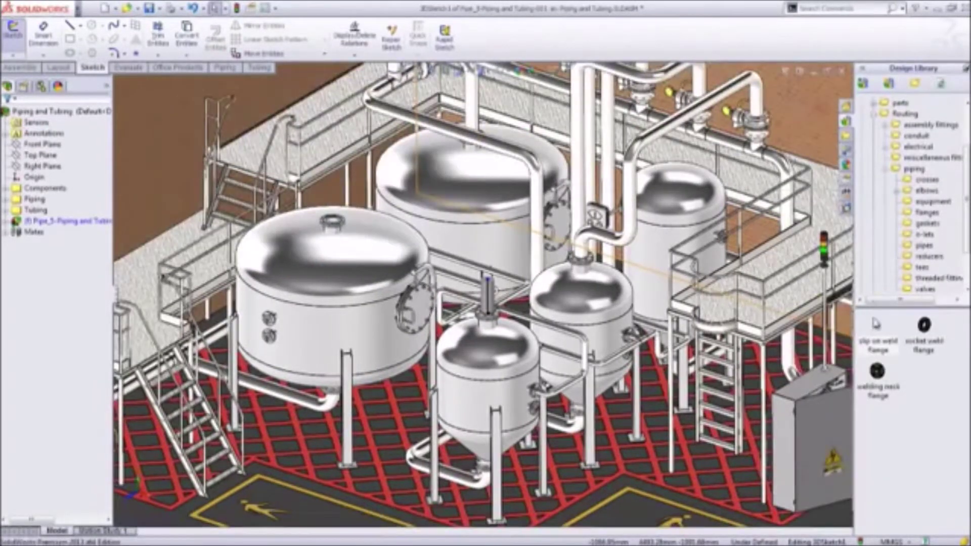
Add slip on weld flanges to the top nozzle and the upper side nozzle of the large front tank.
{"action": "left_click", "coordinate": [878, 344]}
{"action": "left_click_drag", "start_coordinate": [877, 344], "coordinate": [333, 225]}
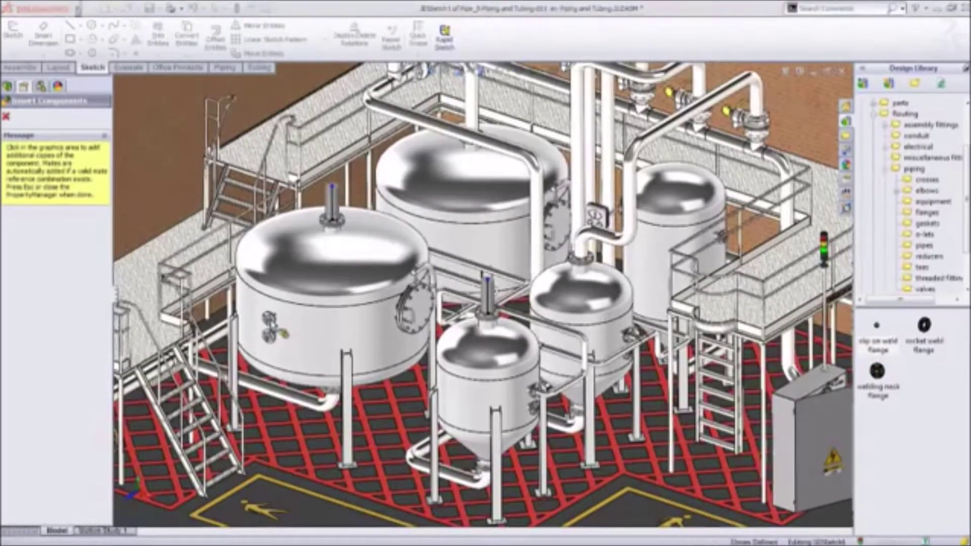
{"action": "key", "text": "Escape"}
Draw a route line between the flange stubs on the large and small front tanks and make adjoining segments perpendicular.
{"action": "key", "text": "s"}
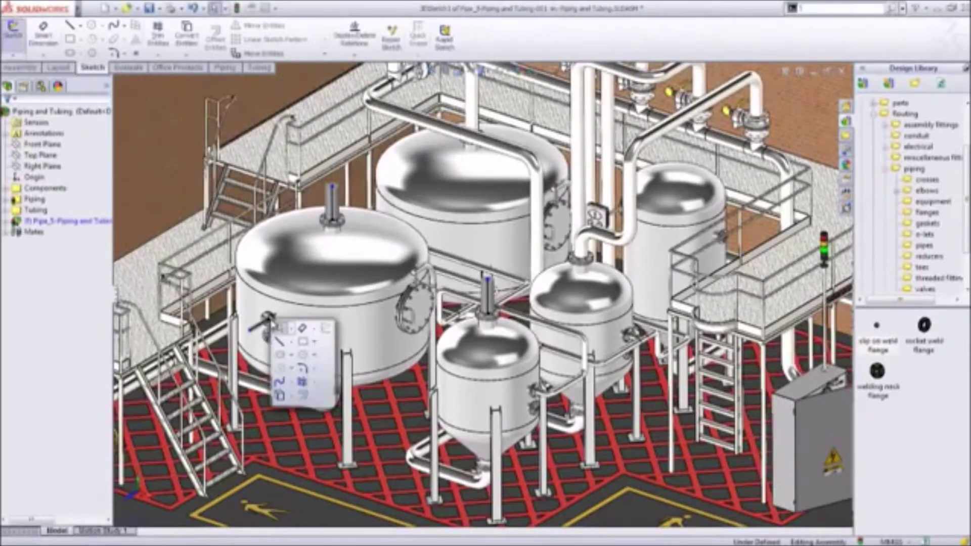
{"action": "left_click", "coordinate": [277, 342]}
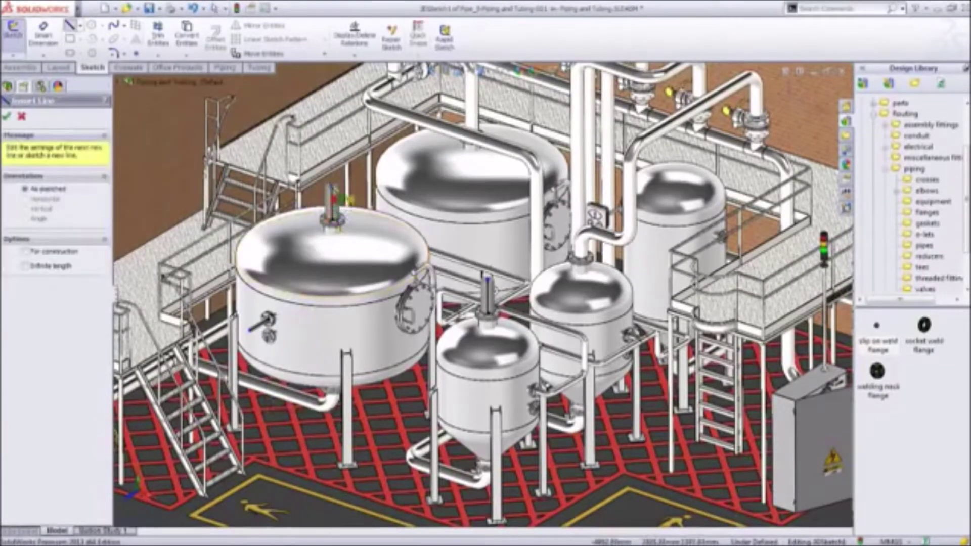
{"action": "left_click", "coordinate": [334, 194]}
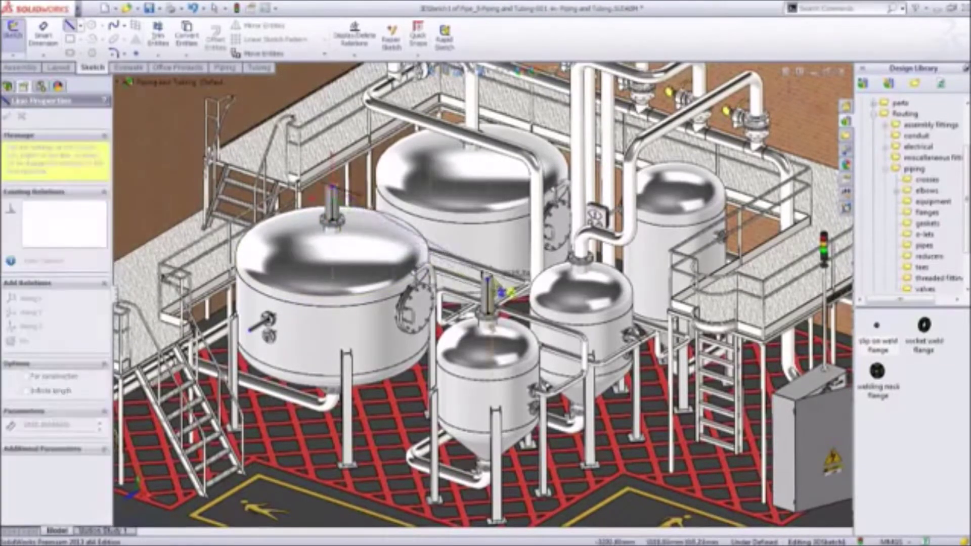
{"action": "left_click", "coordinate": [489, 282]}
{"action": "key", "text": "Escape"}
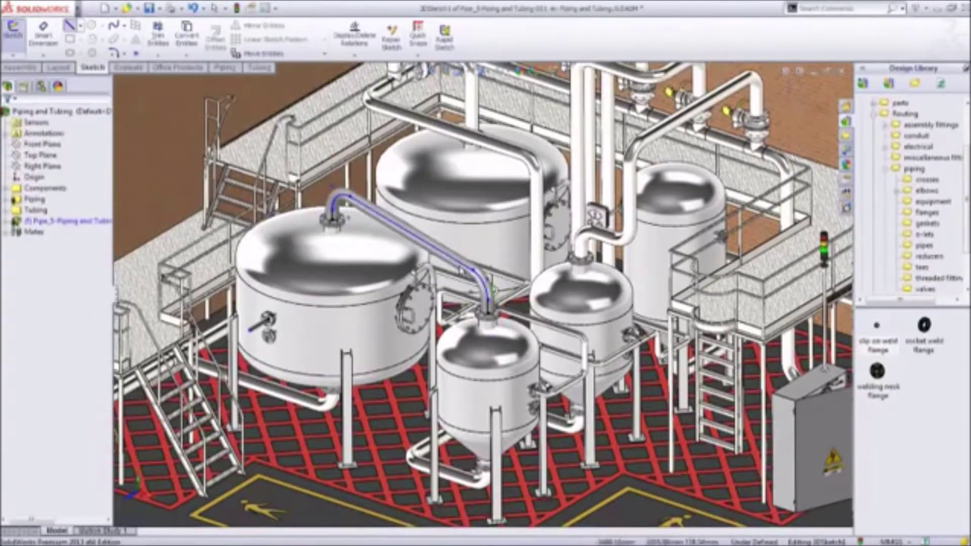
{"action": "left_click", "coordinate": [355, 234]}
{"action": "left_click", "coordinate": [335, 207], "text": "ctrl"}
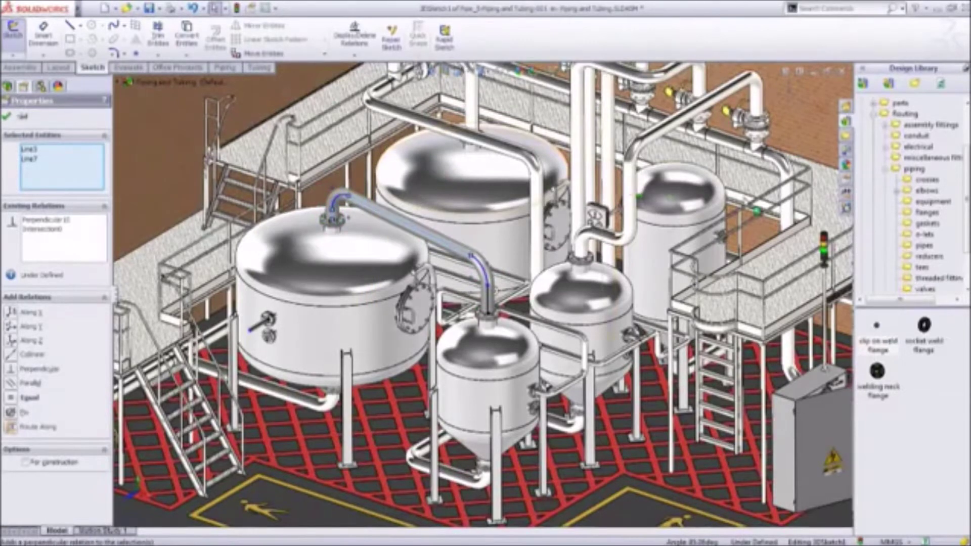
Insert a reducing outlet tee into the overhead pipe between the two front tanks, using a listed reducing configuration.
{"action": "left_click", "coordinate": [921, 267]}
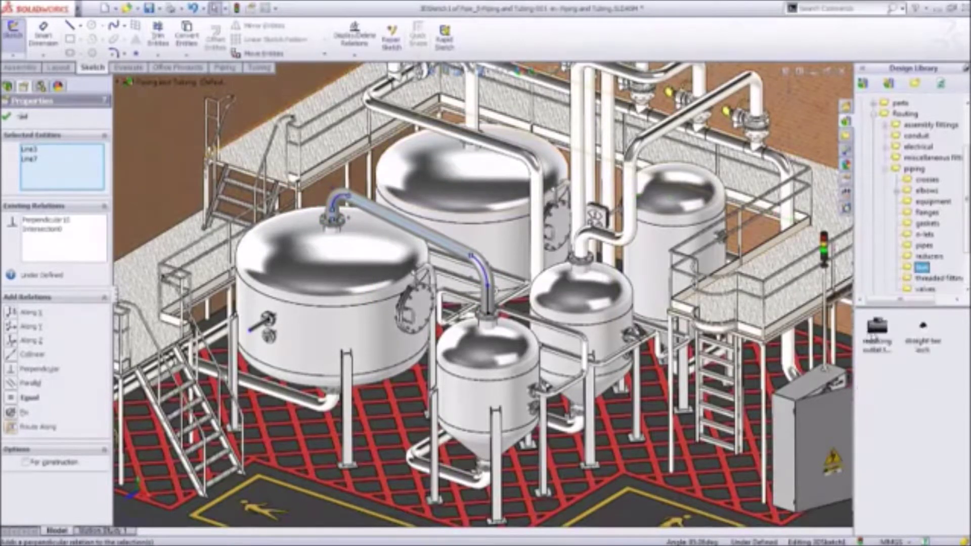
{"action": "left_click_drag", "start_coordinate": [878, 328], "coordinate": [387, 220]}
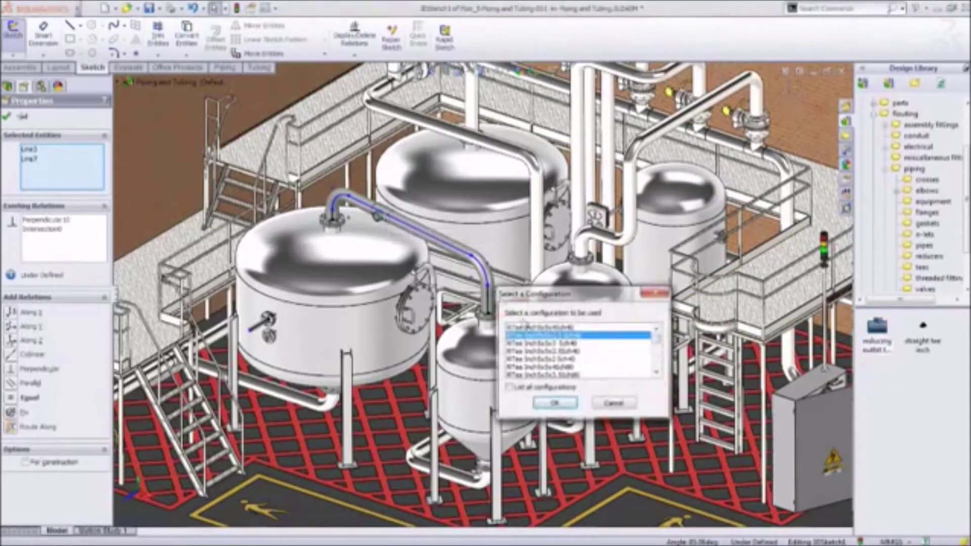
{"action": "left_click", "coordinate": [565, 366]}
{"action": "left_click", "coordinate": [562, 403]}
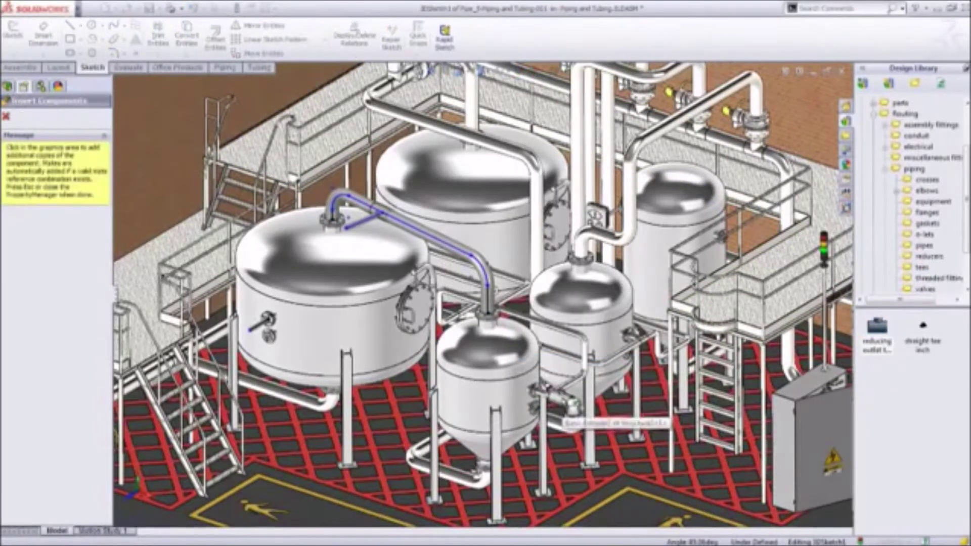
Auto-route an orthogonal pipe from the large tank's side flange to the branch of the reducing tee.
{"action": "right_click", "coordinate": [563, 405]}
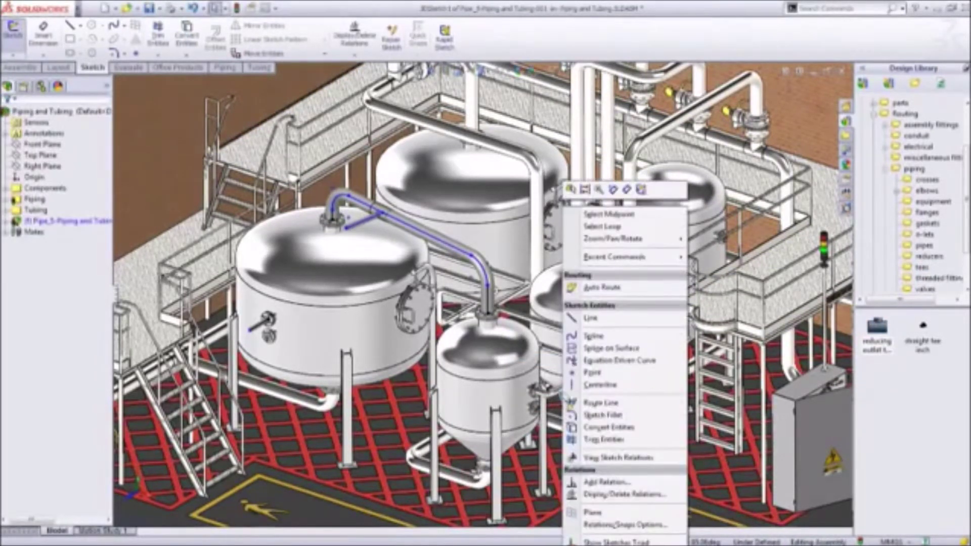
{"action": "left_click", "coordinate": [602, 287]}
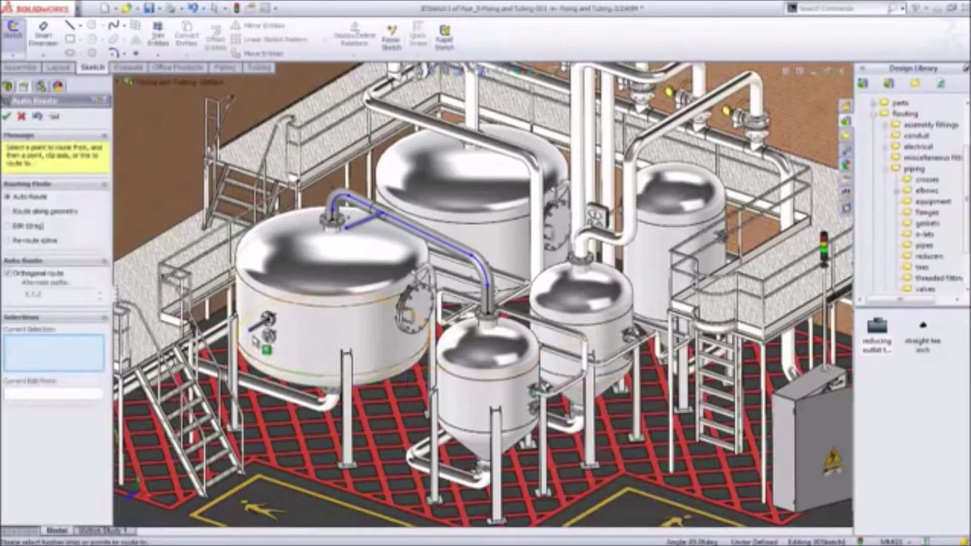
{"action": "left_click", "coordinate": [263, 348]}
{"action": "left_click", "coordinate": [349, 232]}
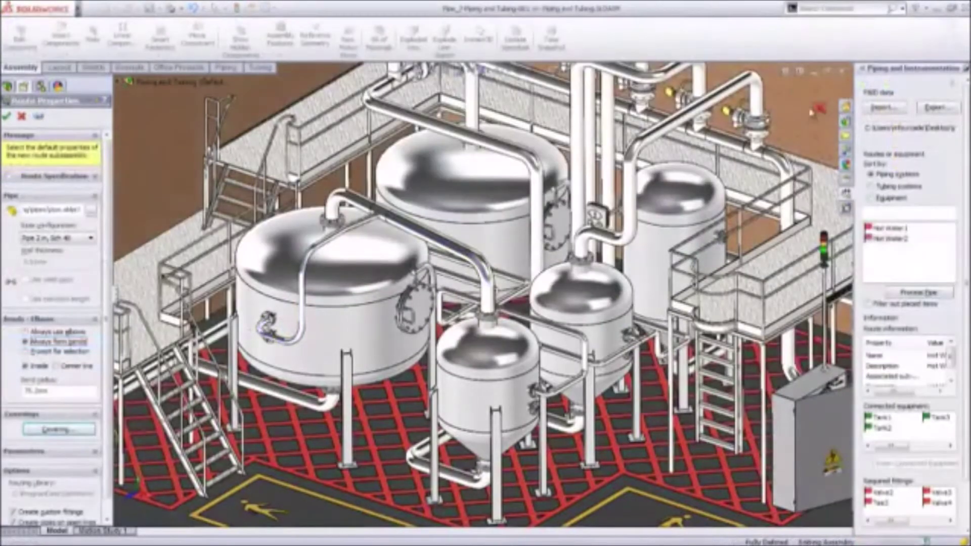
Start the Hot Water2 route with Pipe 2 in, Sch 40, preview its filtered connections and select Tank1 (Port 2) to Tank2 (Port 2).
{"action": "left_click", "coordinate": [801, 92]}
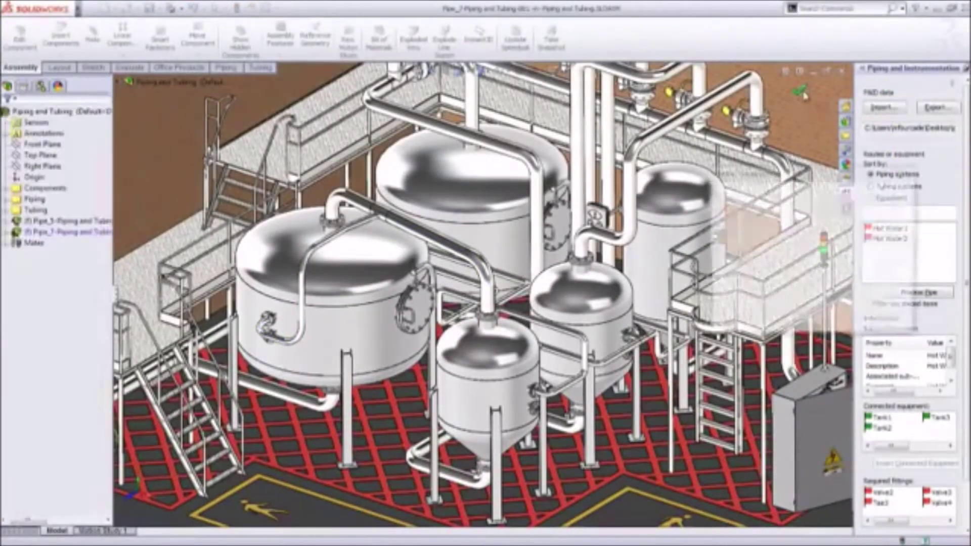
{"action": "left_click", "coordinate": [800, 93]}
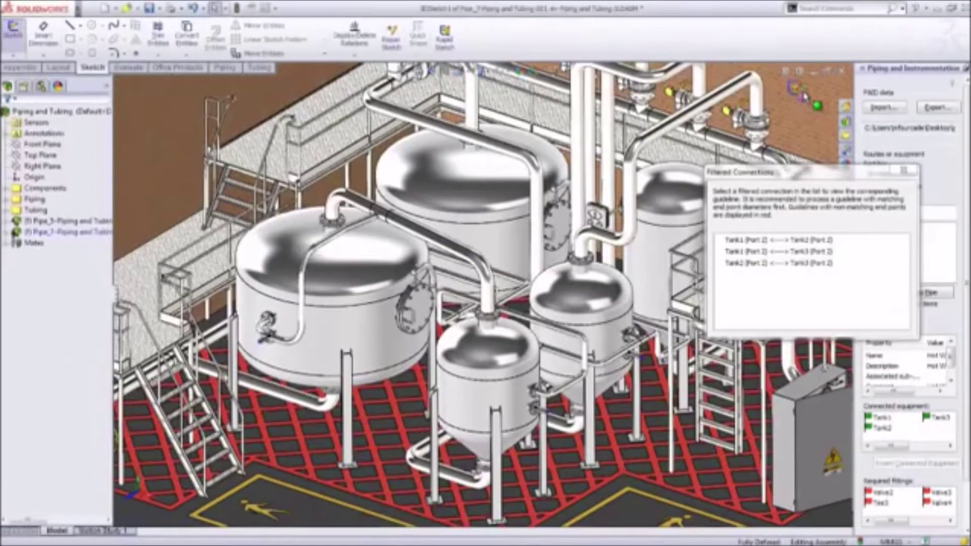
{"action": "left_click", "coordinate": [755, 240]}
{"action": "left_click", "coordinate": [753, 252]}
{"action": "left_click", "coordinate": [753, 264]}
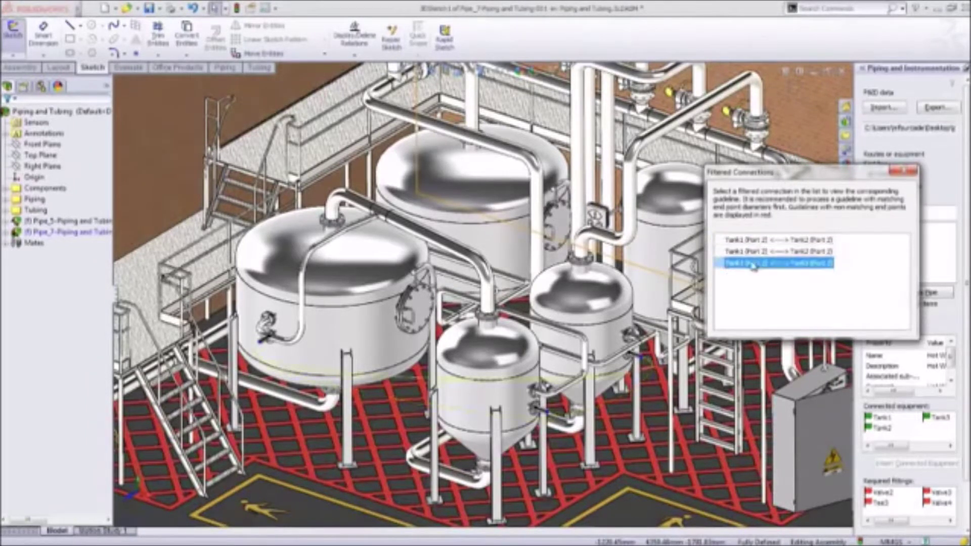
{"action": "left_click", "coordinate": [750, 241]}
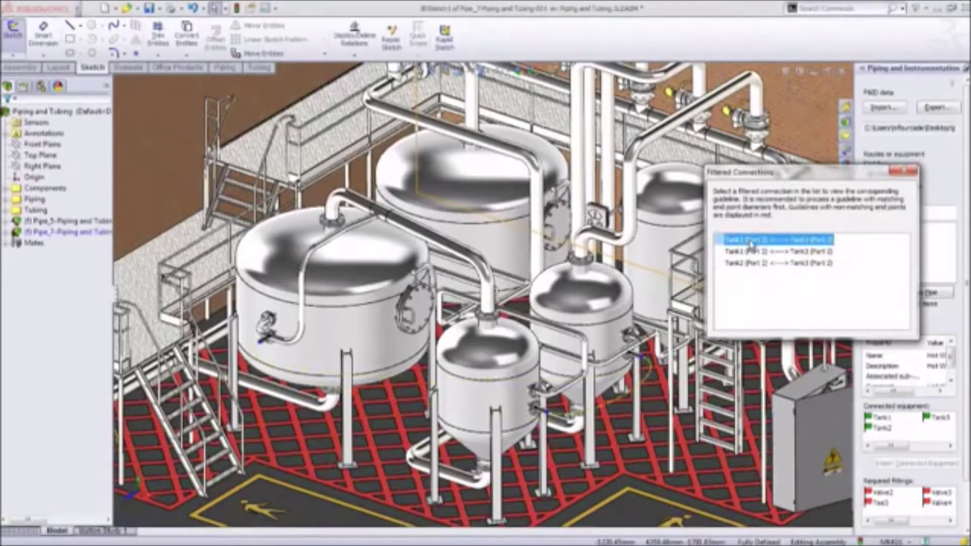
Convert the guideline between Tank1 (Port 2) and Tank2 (Port 2) into a pipe route.
{"action": "left_click", "coordinate": [614, 405]}
{"action": "right_click", "coordinate": [614, 405]}
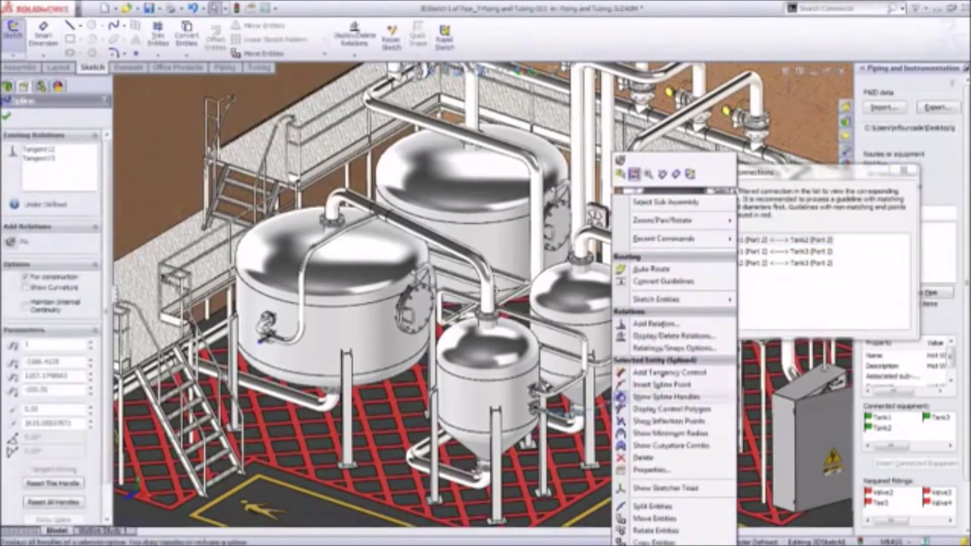
{"action": "left_click", "coordinate": [642, 281]}
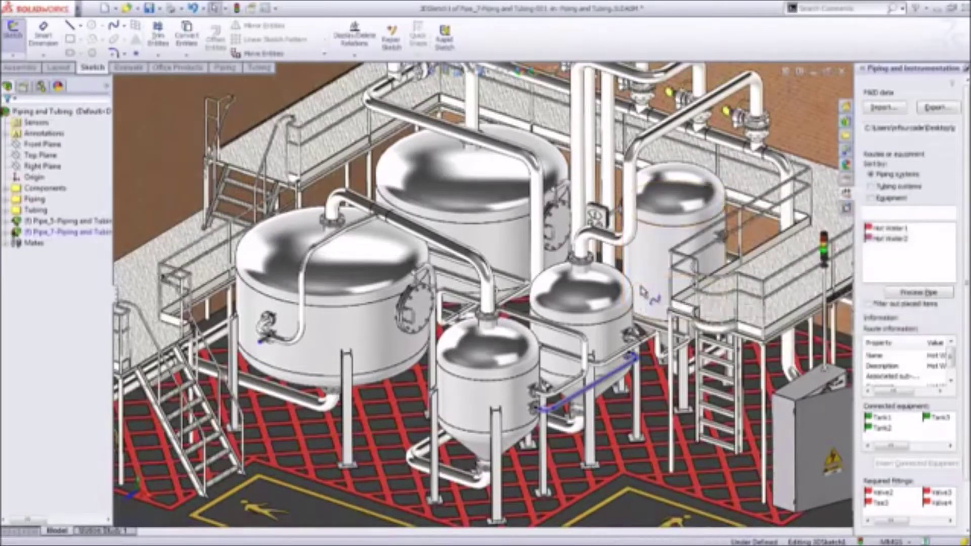
Process the Hot Water2 pipe and insert its required tee midway along the pipe between the two small tanks.
{"action": "left_click", "coordinate": [896, 296]}
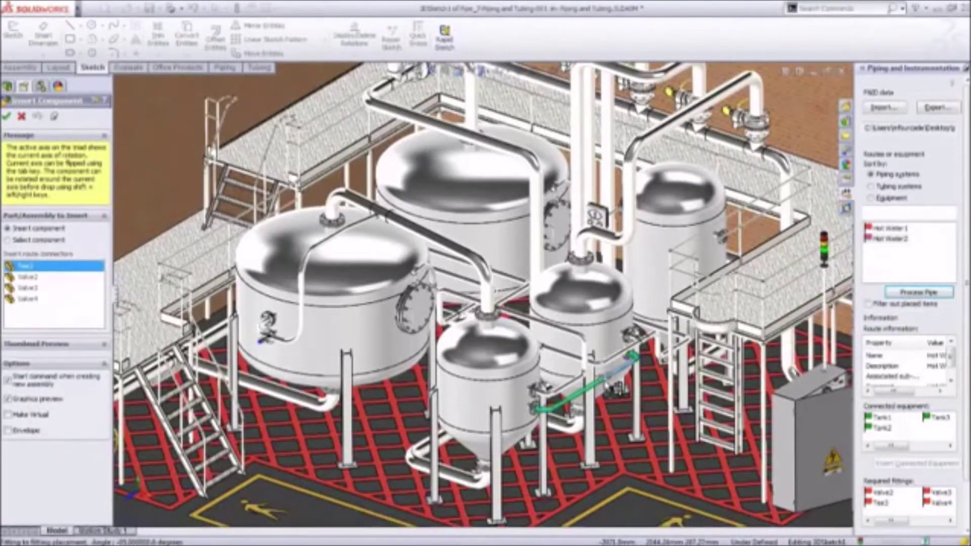
{"action": "left_click", "coordinate": [632, 357]}
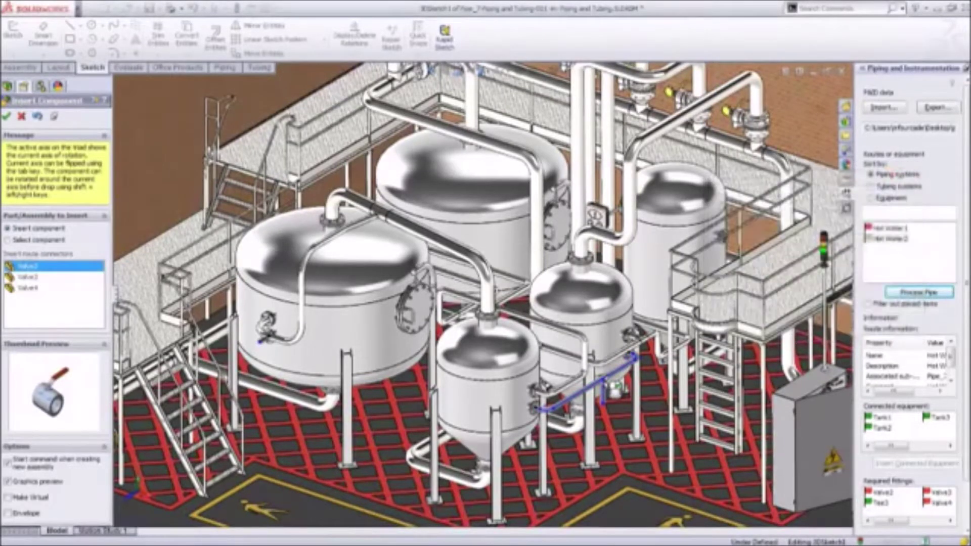
{"action": "key", "text": "Escape"}
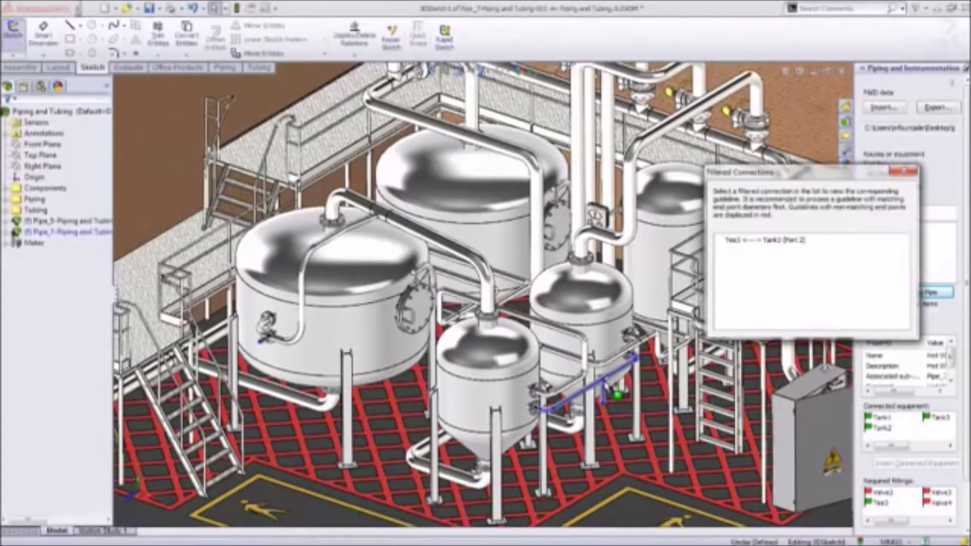
Convert the guideline from the inserted tee to Tank3 (Port 2) into a pipe route.
{"action": "left_click", "coordinate": [754, 241]}
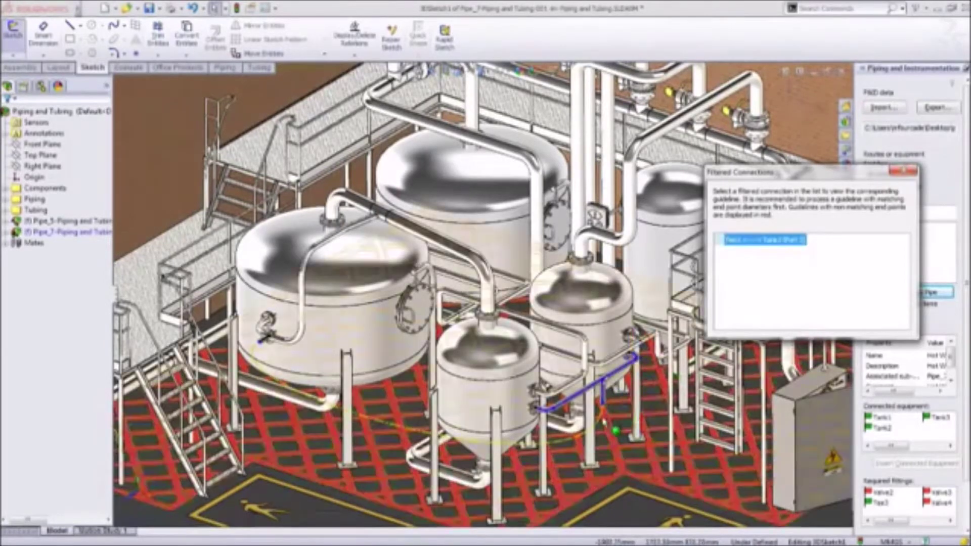
{"action": "right_click", "coordinate": [604, 389]}
{"action": "left_click", "coordinate": [652, 282]}
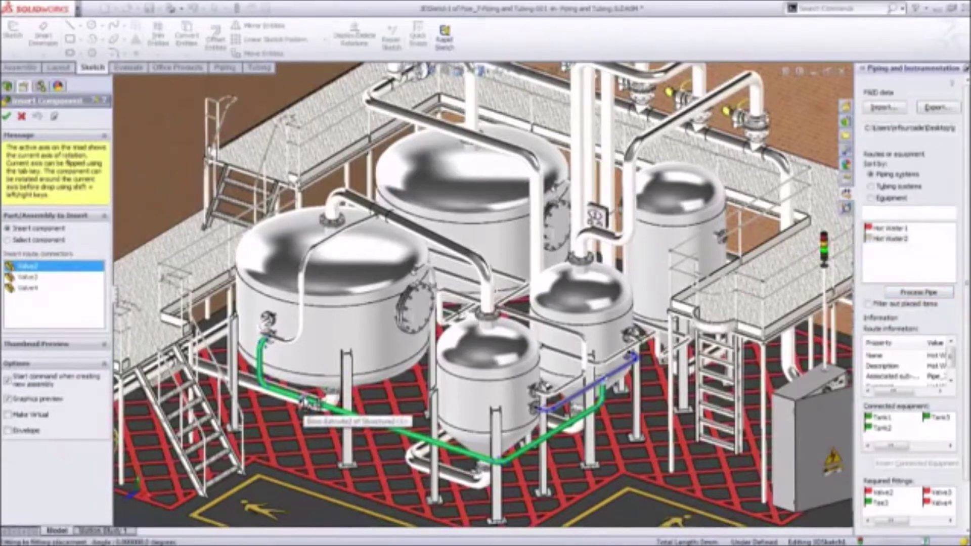
Place Valve2 on the low pipe to the large tank and Valve3 and Valve4 on either side of the tee, completing the route.
{"action": "left_click", "coordinate": [309, 403]}
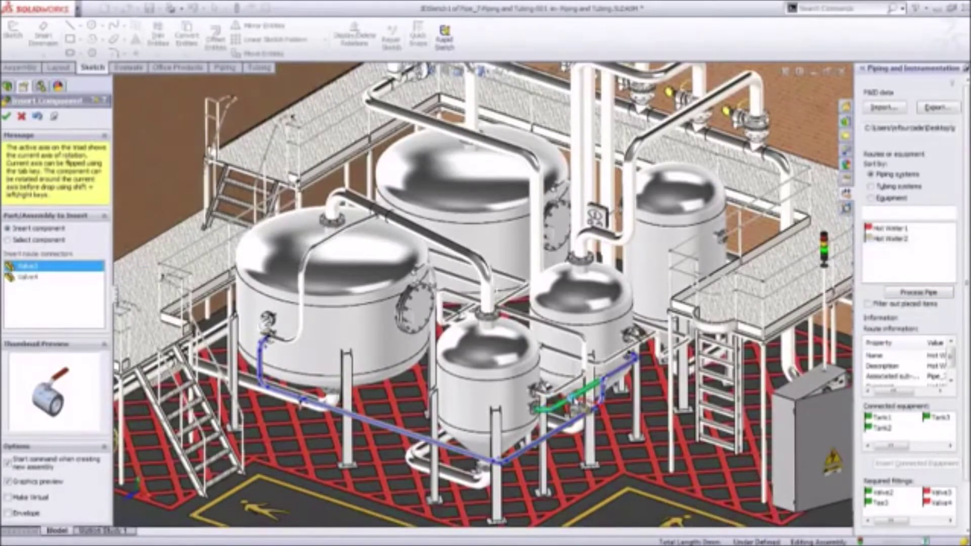
{"action": "left_click", "coordinate": [585, 402]}
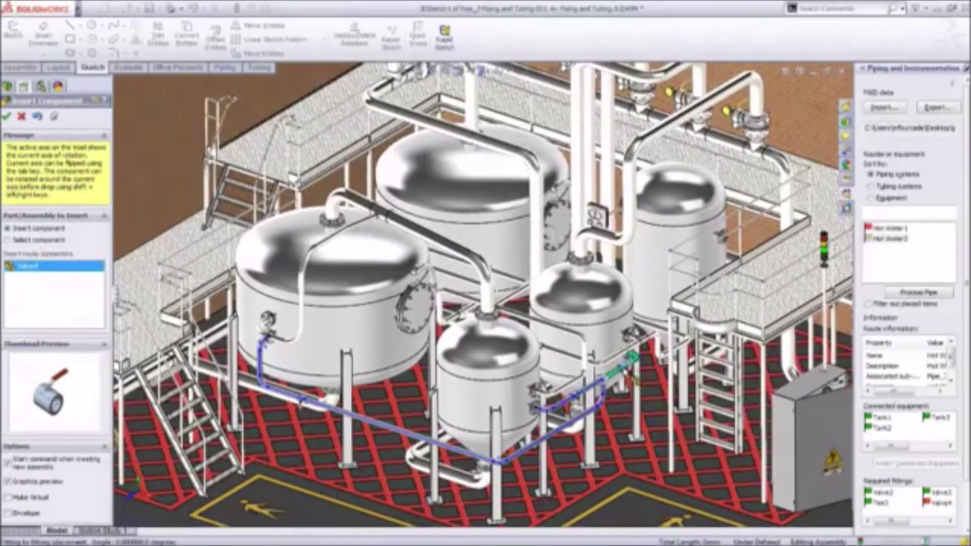
{"action": "left_click", "coordinate": [629, 360]}
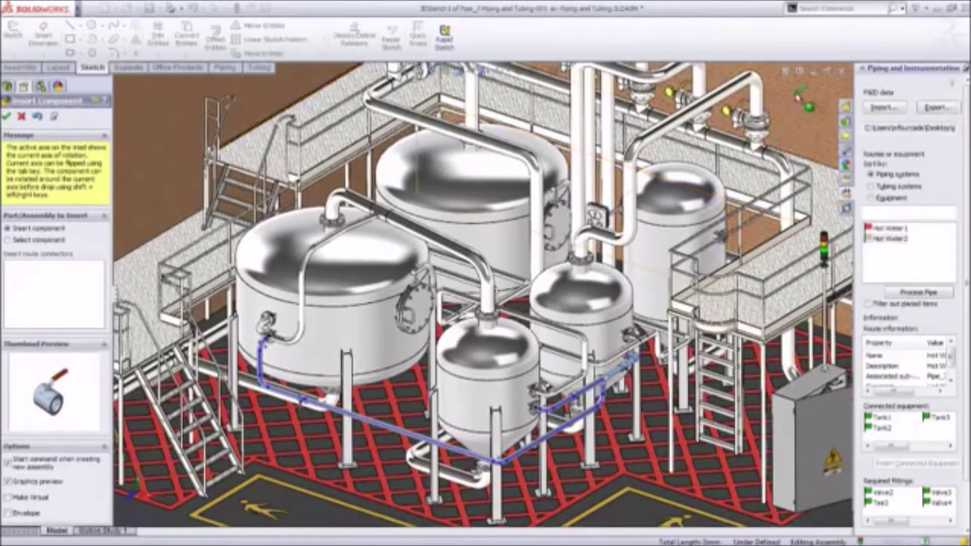
{"action": "key", "text": "Escape"}
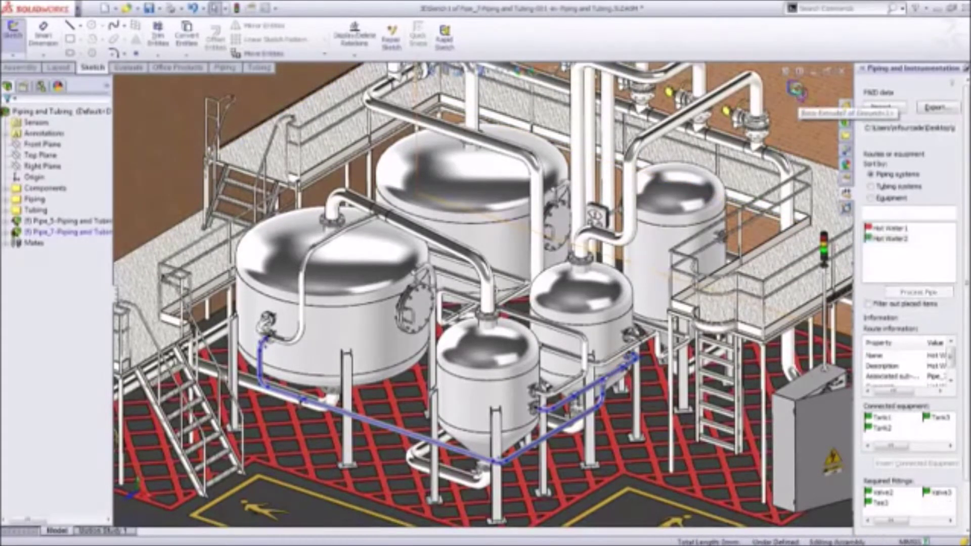
{"action": "left_click", "coordinate": [797, 90]}
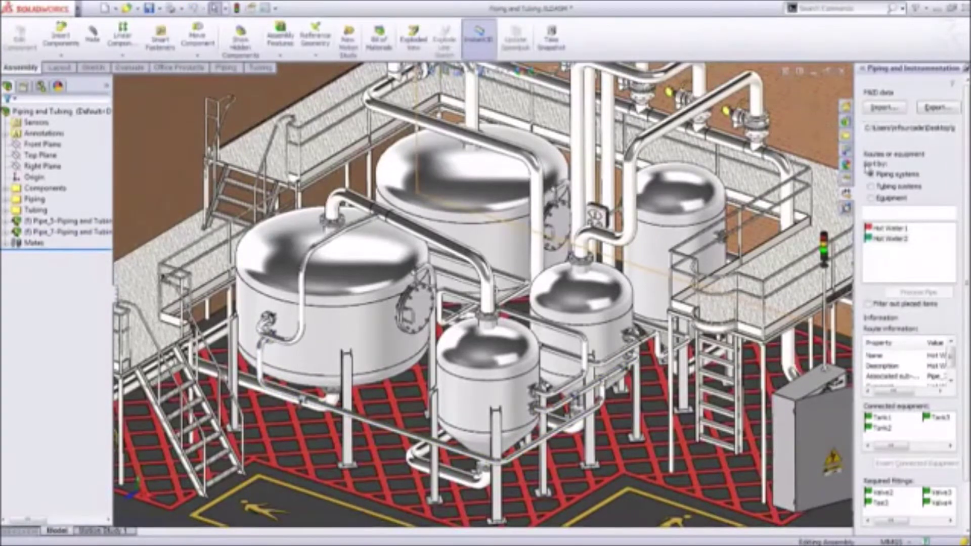
Switch the P&ID list to tubing systems and open the electrical cabinet's door to expose its interior.
{"action": "left_click", "coordinate": [871, 186]}
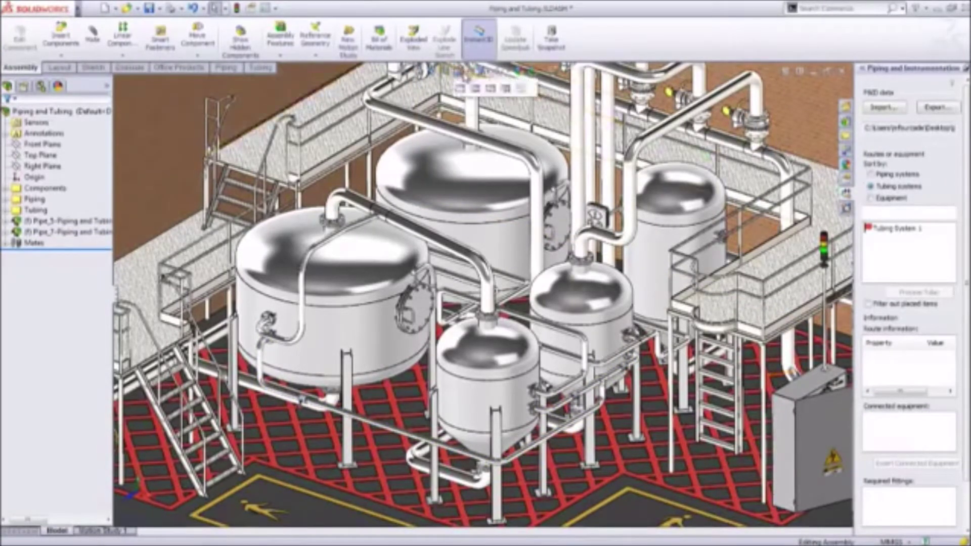
{"action": "left_click", "coordinate": [466, 76]}
{"action": "left_click", "coordinate": [476, 184]}
{"action": "left_click", "coordinate": [499, 199]}
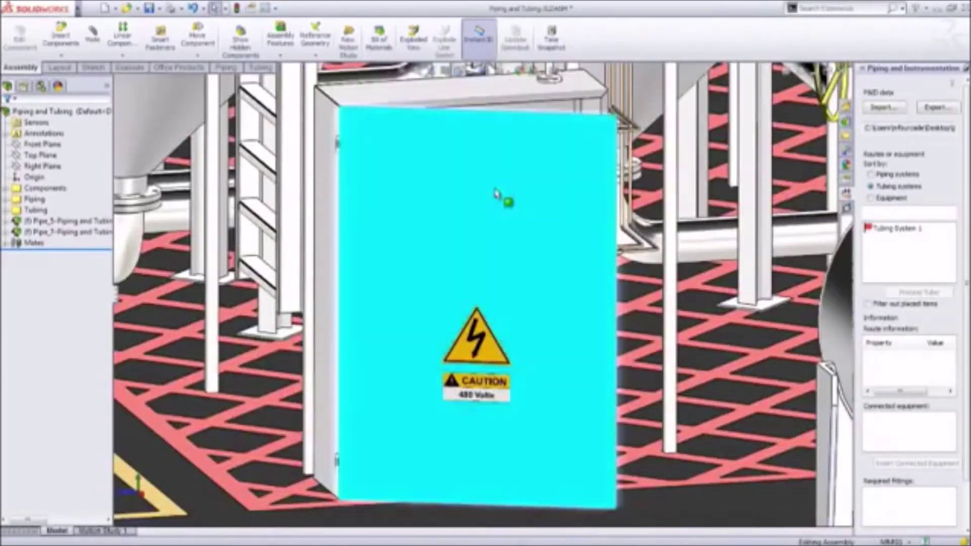
{"action": "key", "text": "Tab"}
{"action": "key", "text": "shift+Tab"}
{"action": "left_click", "coordinate": [310, 221]}
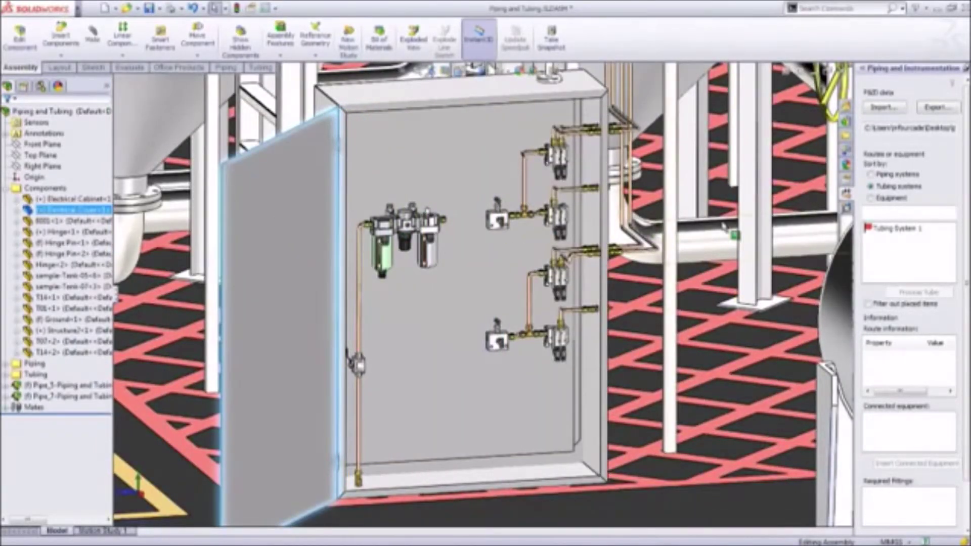
Process the tube of Tubing System 1, attach Flange 104 to the air filter unit's outlet and accept the route properties.
{"action": "left_click", "coordinate": [885, 229]}
{"action": "left_click", "coordinate": [912, 293]}
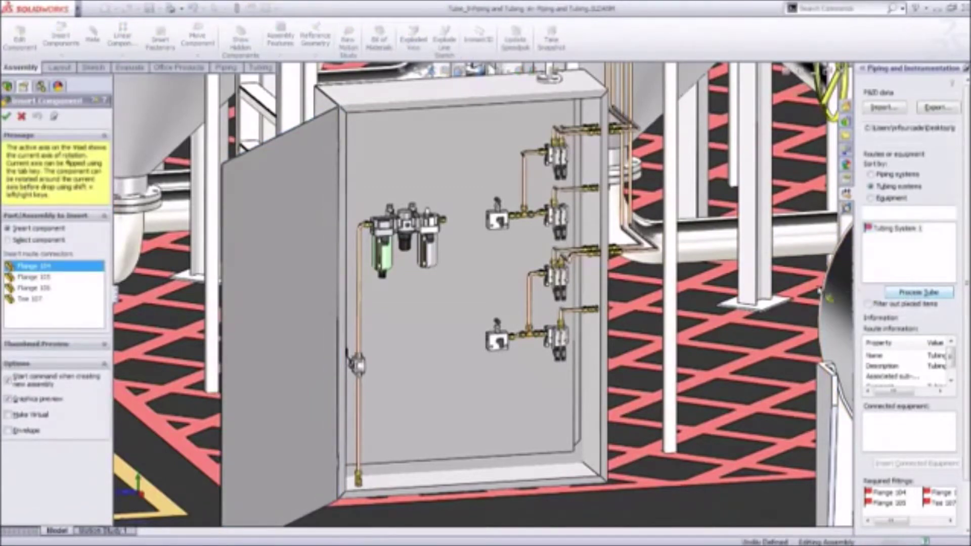
{"action": "scroll", "coordinate": [450, 248], "scroll_direction": "down", "scroll_amount": 8}
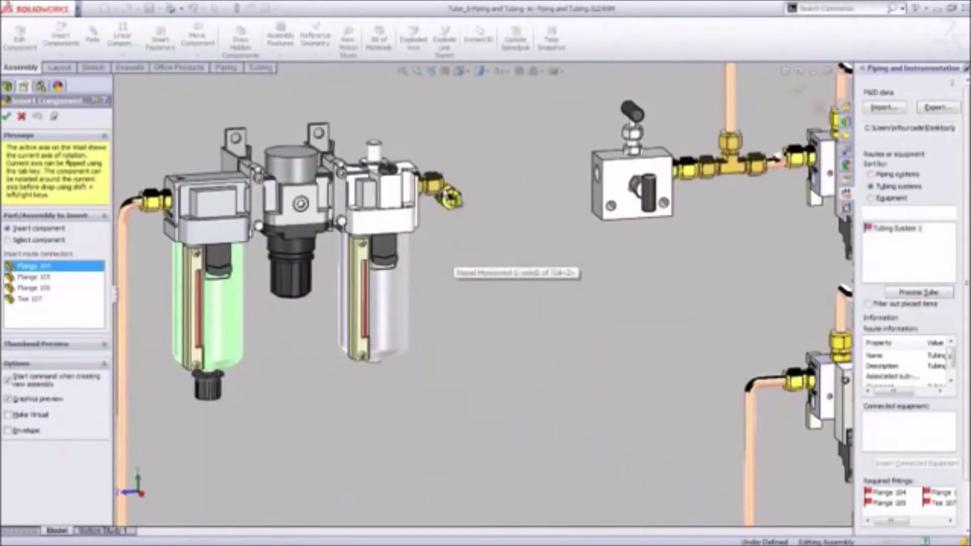
{"action": "left_click", "coordinate": [448, 188]}
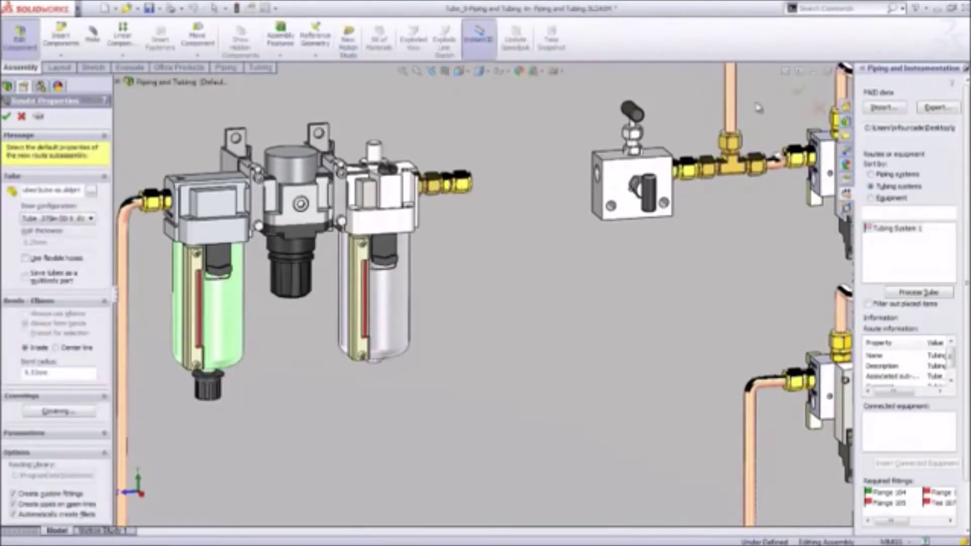
{"action": "left_click", "coordinate": [799, 91]}
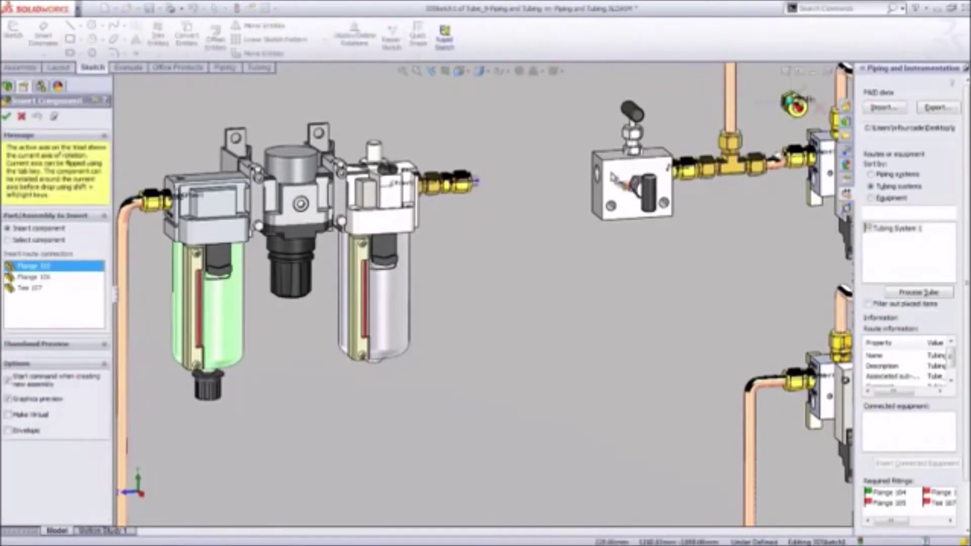
Place Flange 105 on the upper valve block's open port and convert the guideline from Flange 104 into a tube.
{"action": "left_click", "coordinate": [576, 176]}
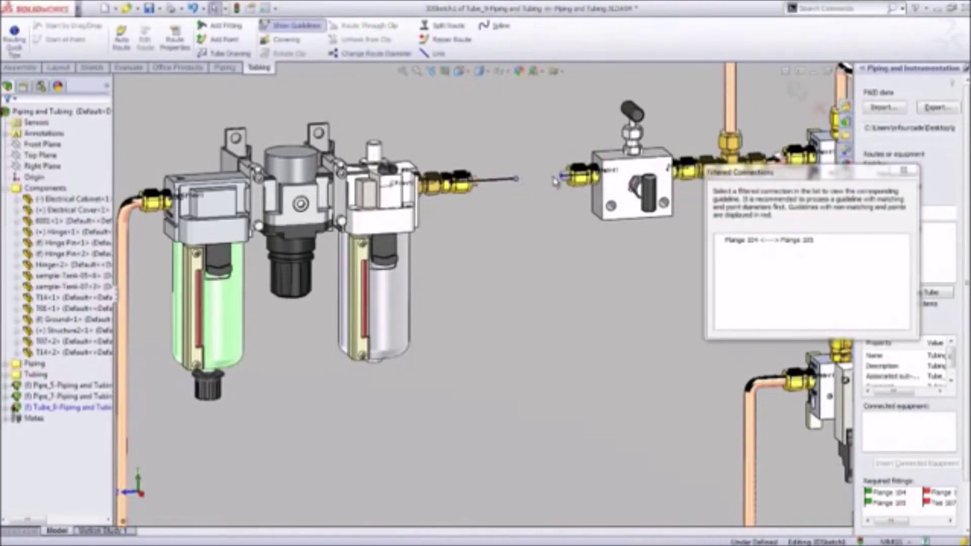
{"action": "left_click", "coordinate": [519, 179]}
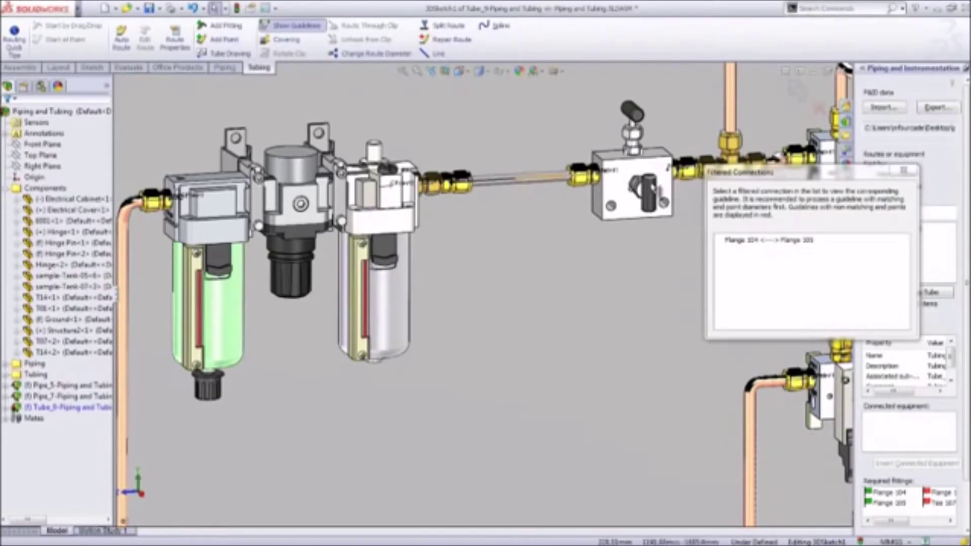
Insert Tee 107 midway along the new tube, rotated so its branch points downward.
{"action": "left_click", "coordinate": [932, 292]}
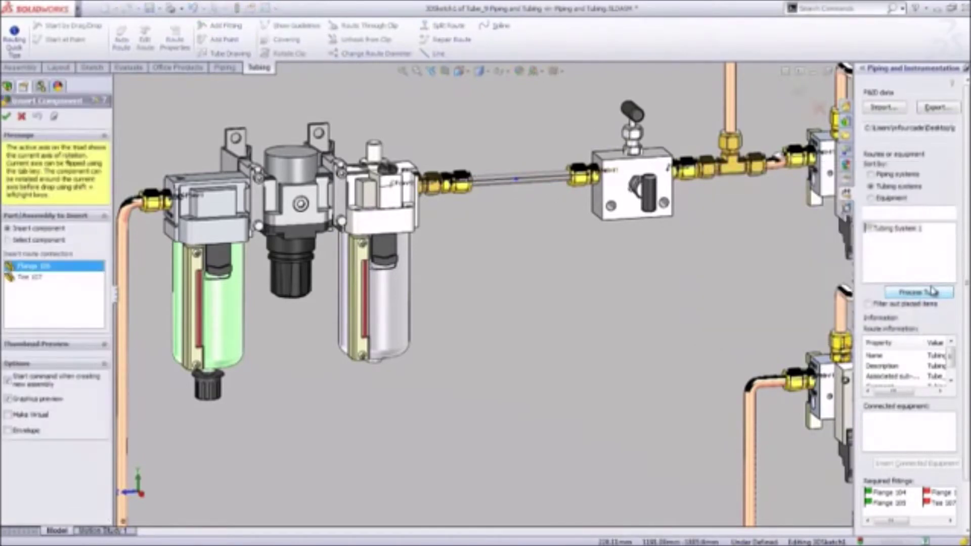
{"action": "left_click", "coordinate": [29, 277]}
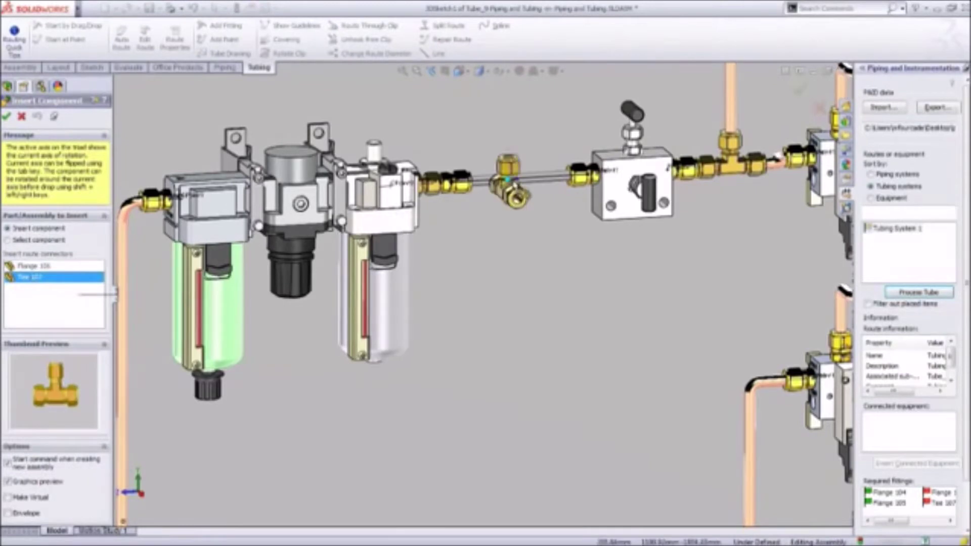
{"action": "key", "text": "shift+Left"}
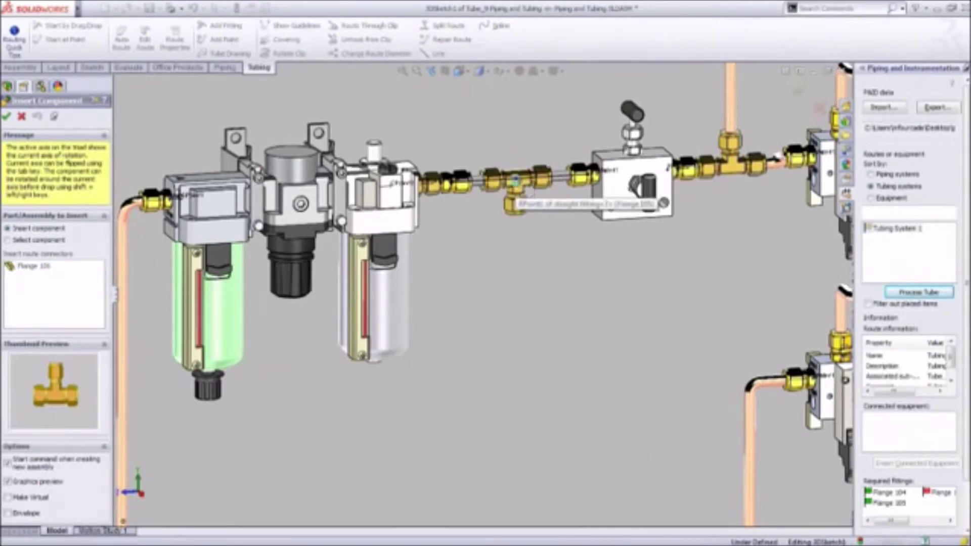
{"action": "left_click", "coordinate": [516, 182]}
Place Flange 106 on the open port of the lower valve block in the cabinet.
{"action": "scroll", "coordinate": [554, 395], "scroll_direction": "up", "scroll_amount": 2}
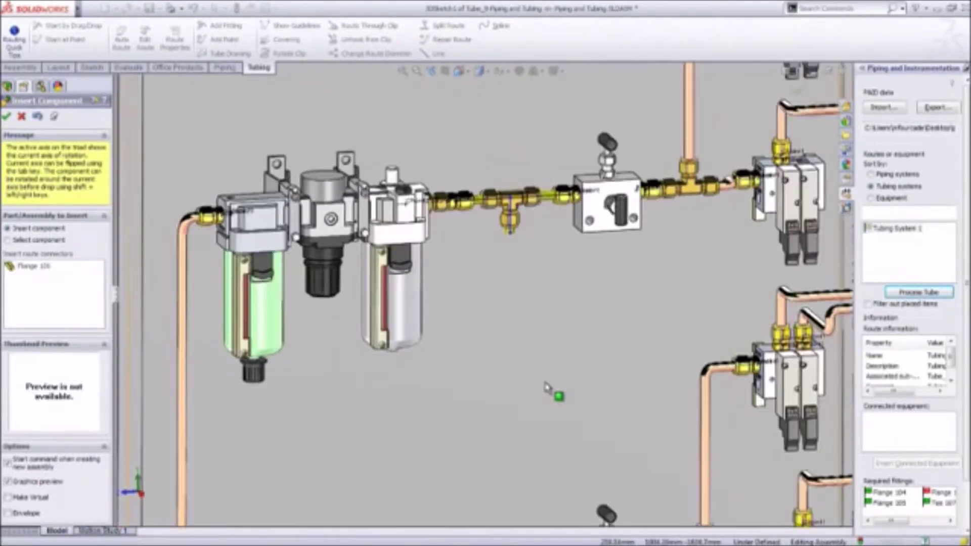
{"action": "key", "text": "ctrl+Up"}
{"action": "key", "text": "ctrl+Up"}
{"action": "key", "text": "ctrl+Up"}
{"action": "key", "text": "ctrl+Up"}
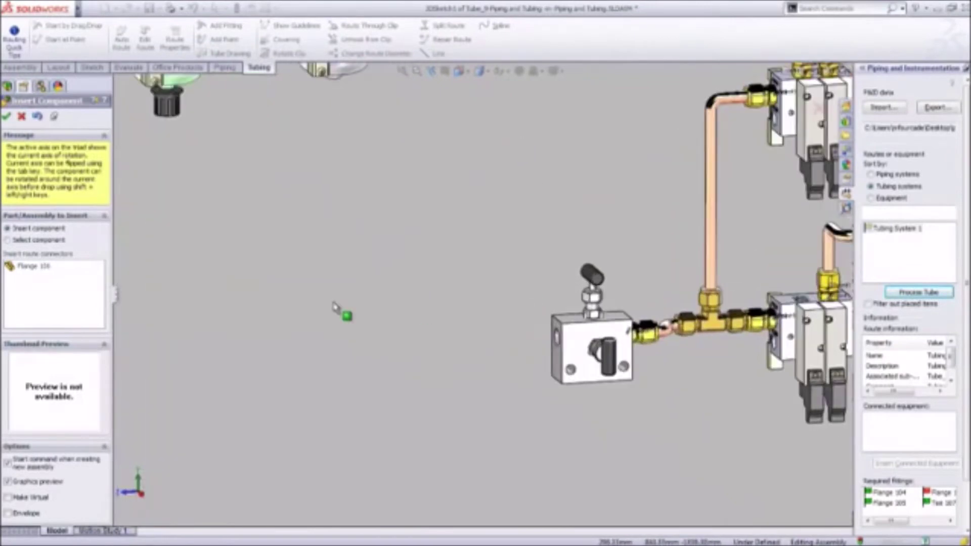
{"action": "left_click", "coordinate": [34, 268]}
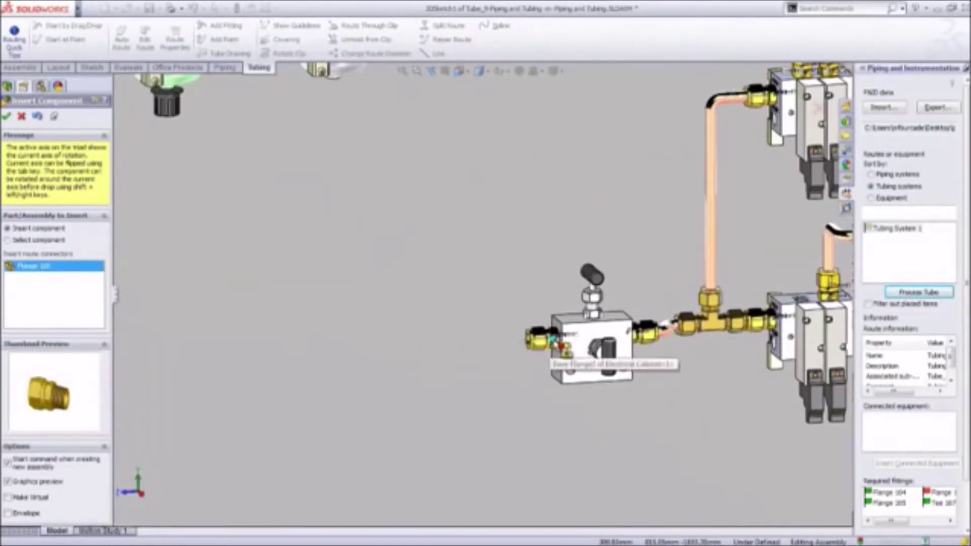
{"action": "left_click", "coordinate": [559, 345]}
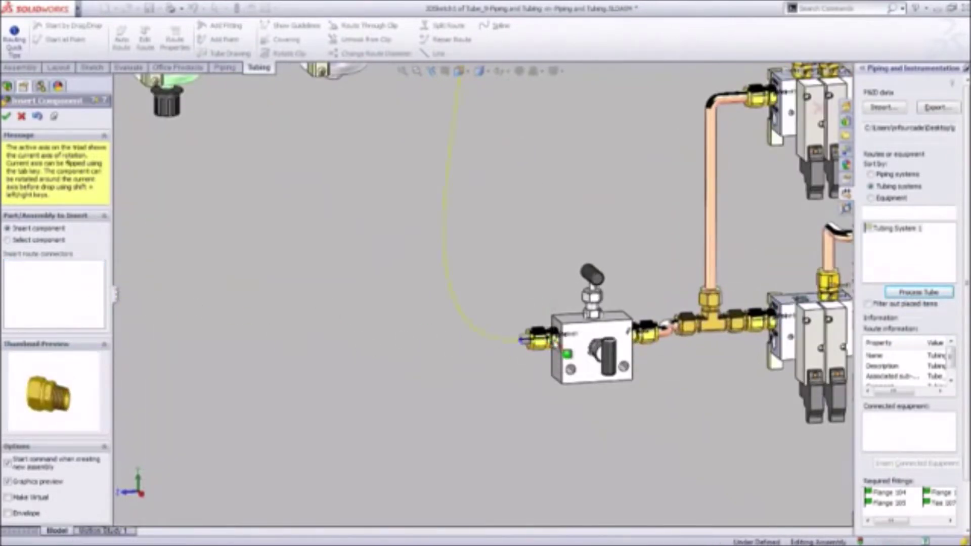
Convert the guideline between the tee and the lower valve block into a tube and finish editing the route.
{"action": "right_click", "coordinate": [447, 271]}
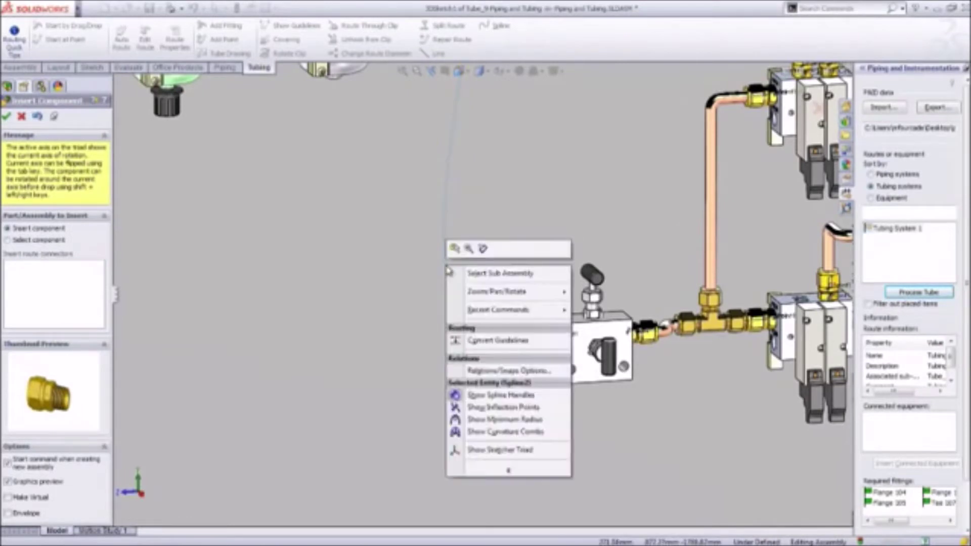
{"action": "left_click", "coordinate": [458, 339]}
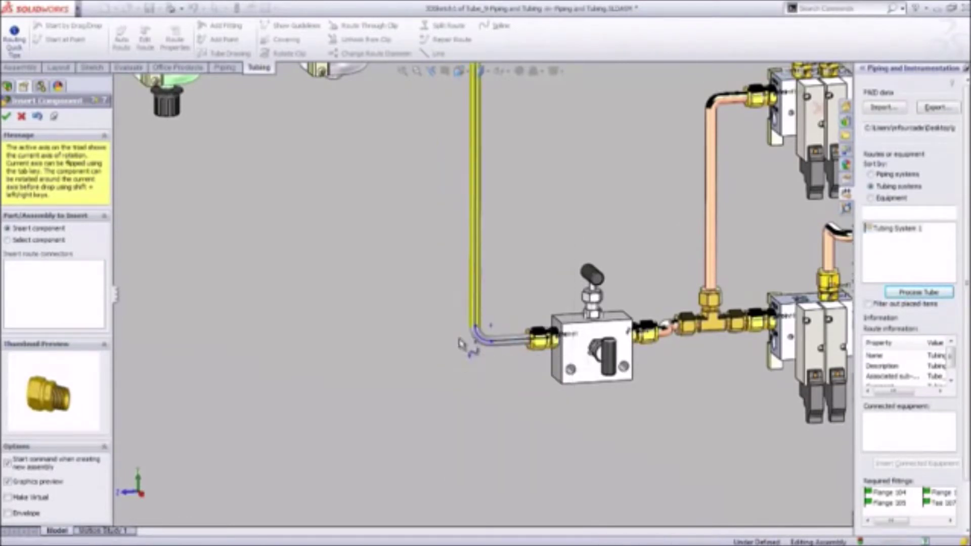
{"action": "key", "text": "Escape"}
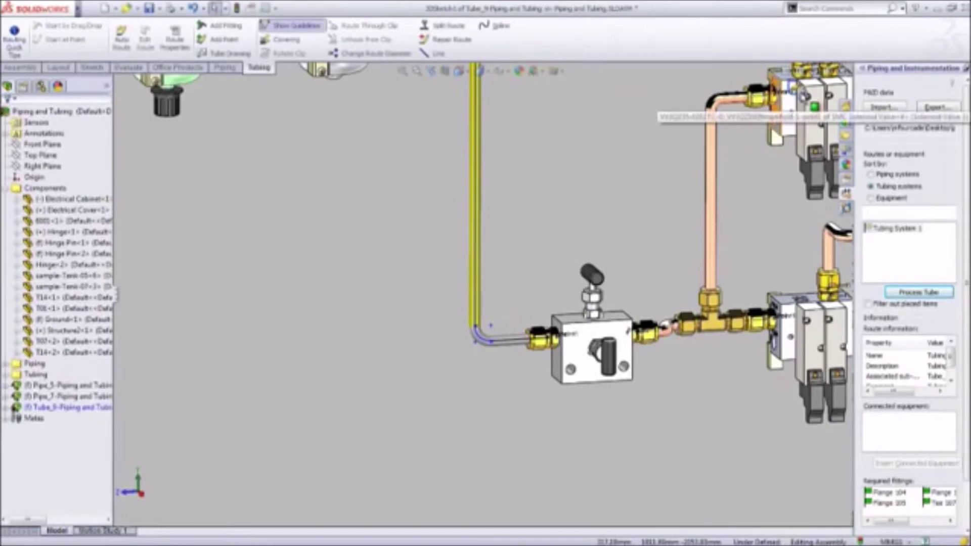
{"action": "left_click", "coordinate": [802, 91]}
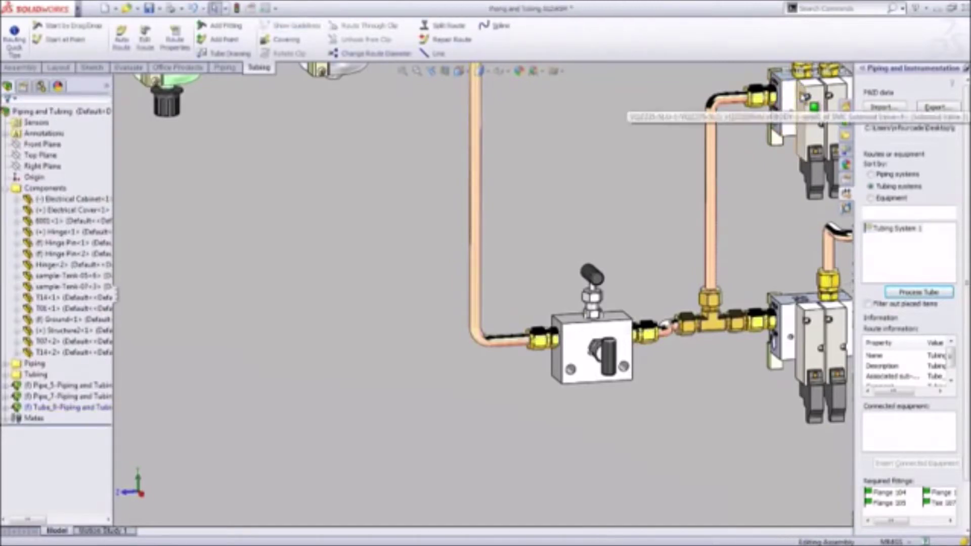
{"action": "scroll", "coordinate": [607, 147], "scroll_direction": "up", "scroll_amount": 3}
{"action": "middle_click_drag", "start_coordinate": [607, 146], "coordinate": [618, 238], "text": "ctrl"}
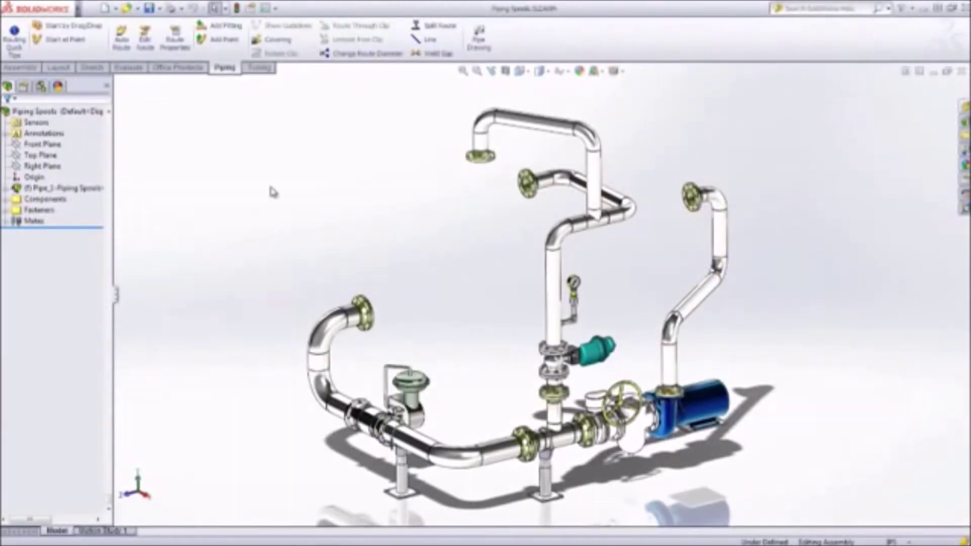
In the Piping Spools assembly, expand the pipe route and highlight Spool-0001 to Spool-0004 one after another to examine their extents.
{"action": "left_click", "coordinate": [7, 189]}
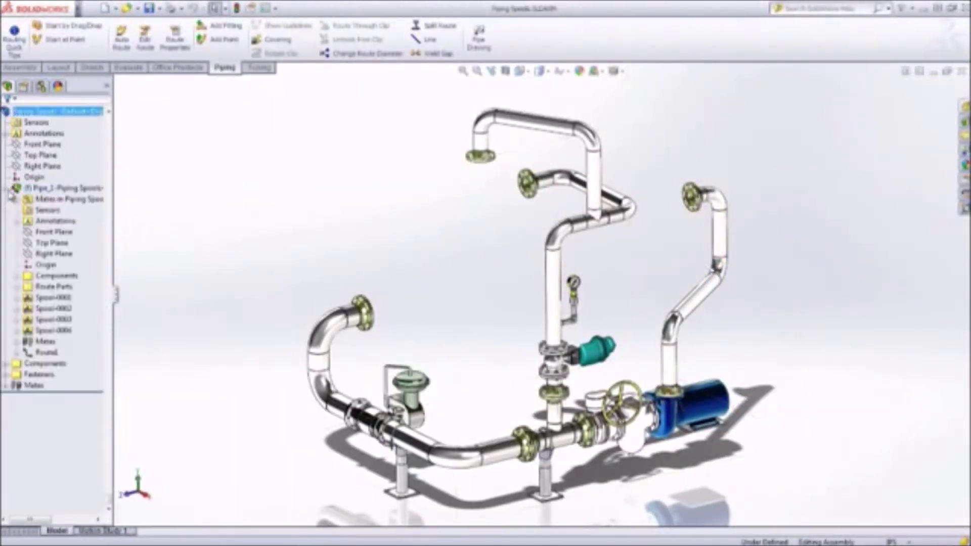
{"action": "left_click", "coordinate": [59, 299]}
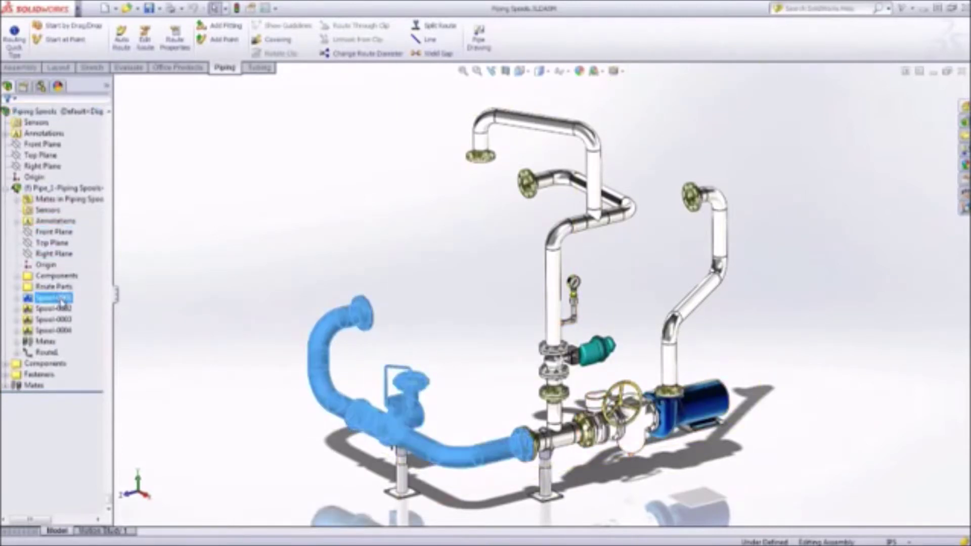
{"action": "left_click", "coordinate": [60, 309]}
{"action": "left_click", "coordinate": [62, 319]}
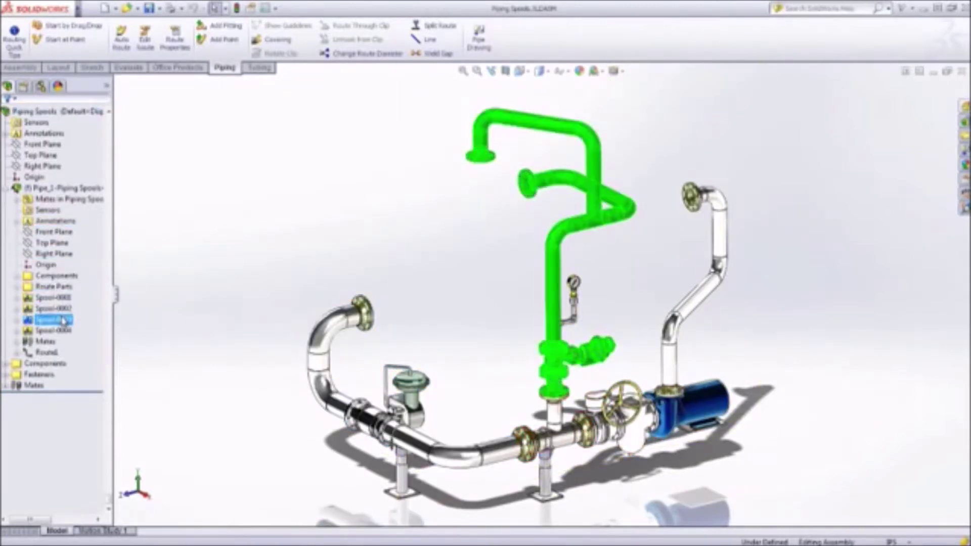
{"action": "left_click", "coordinate": [60, 331]}
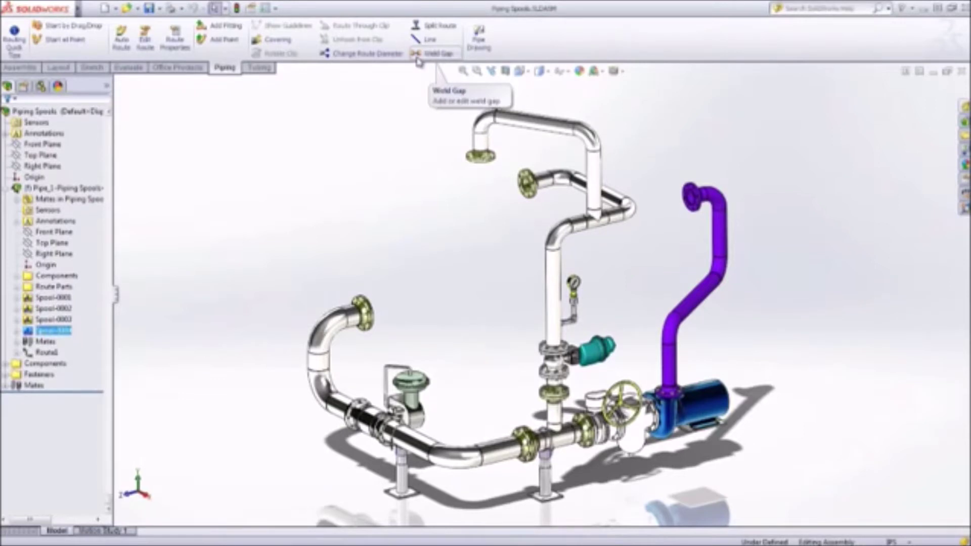
{"action": "left_click", "coordinate": [401, 68]}
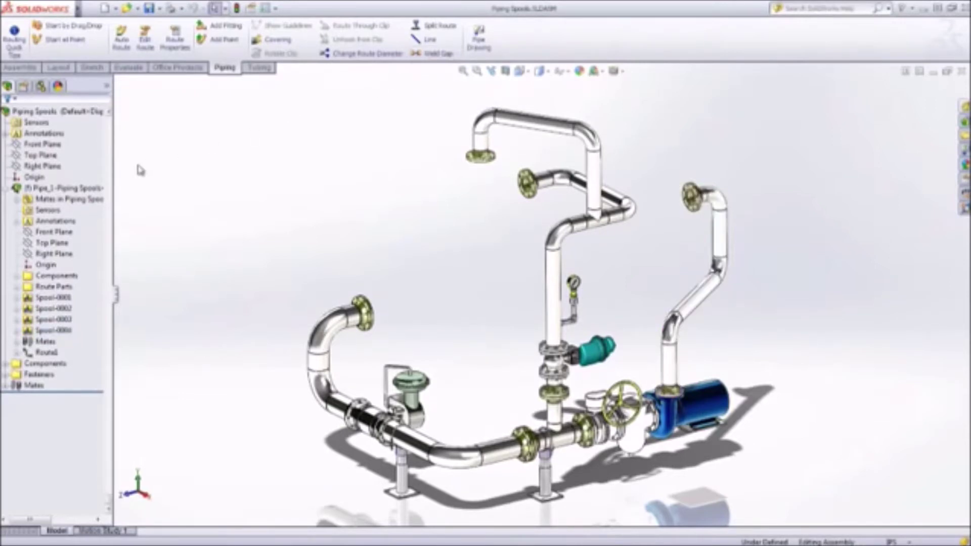
Create a pipe drawing of the Pipe_1 route with its spools on separate sheets, including a piping BOM and auto balloons.
{"action": "right_click", "coordinate": [58, 190]}
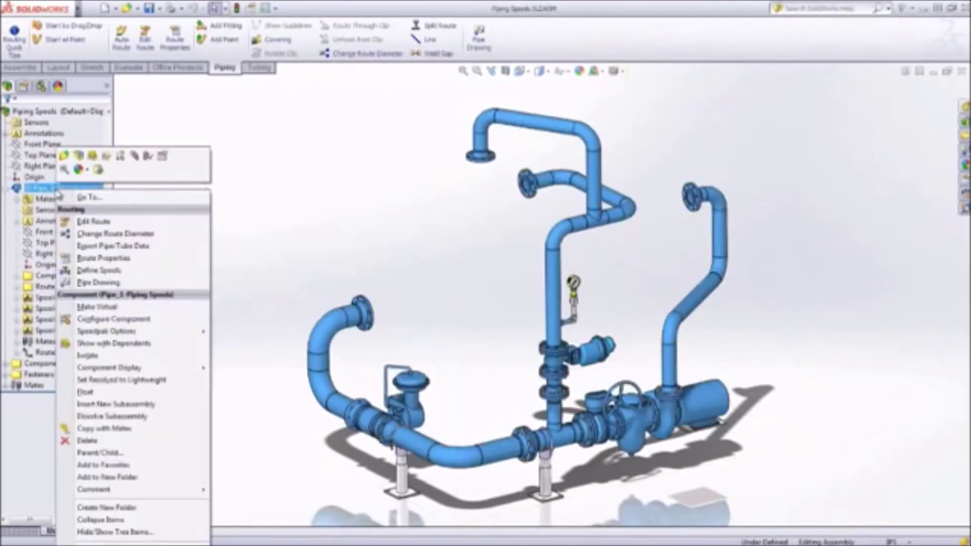
{"action": "left_click", "coordinate": [100, 284]}
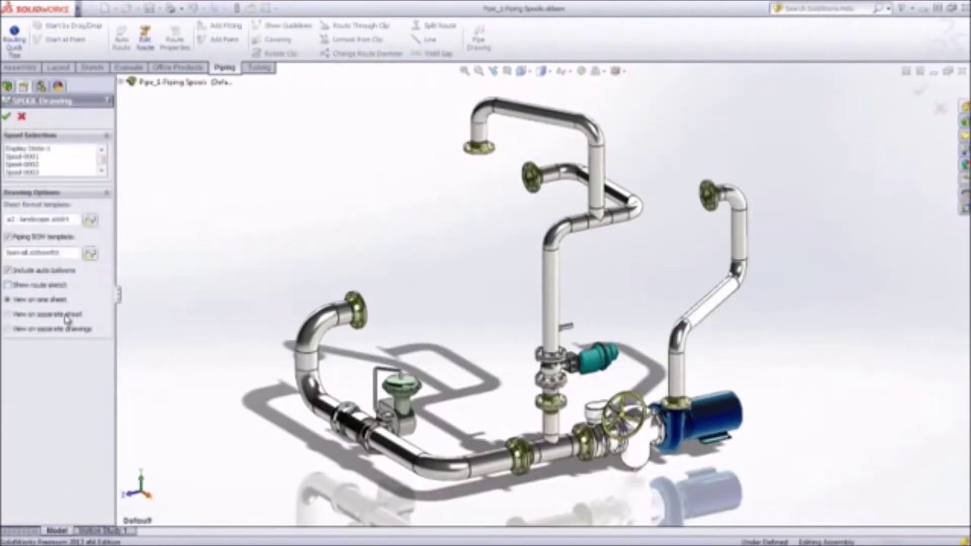
{"action": "left_click", "coordinate": [6, 117]}
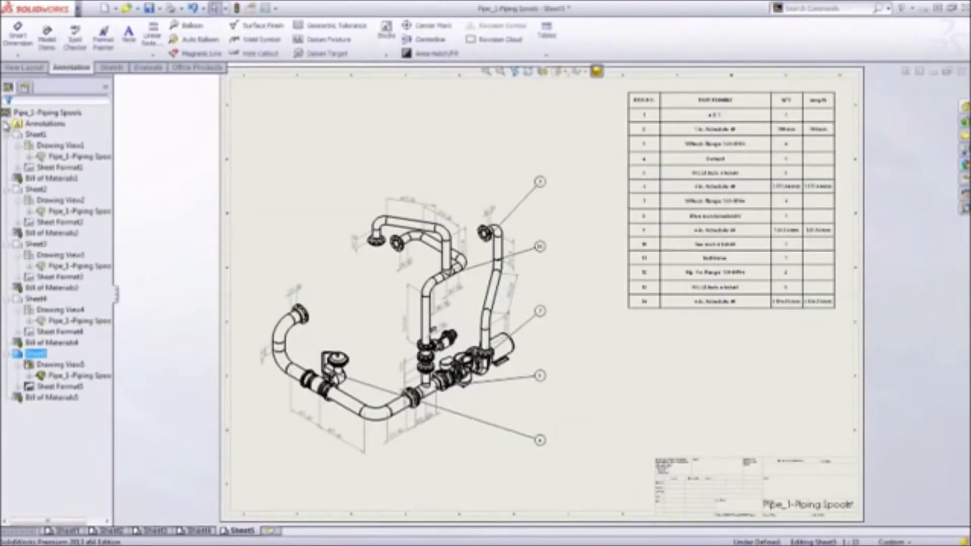
Review the spool view on Sheet4, then the full route and its bill of materials on Sheet5.
{"action": "left_click", "coordinate": [199, 531]}
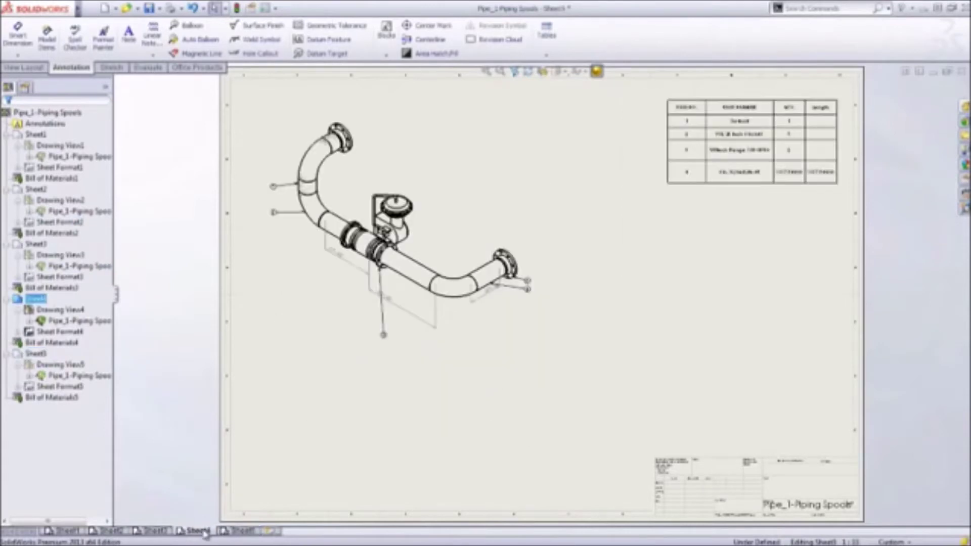
{"action": "left_click", "coordinate": [240, 532]}
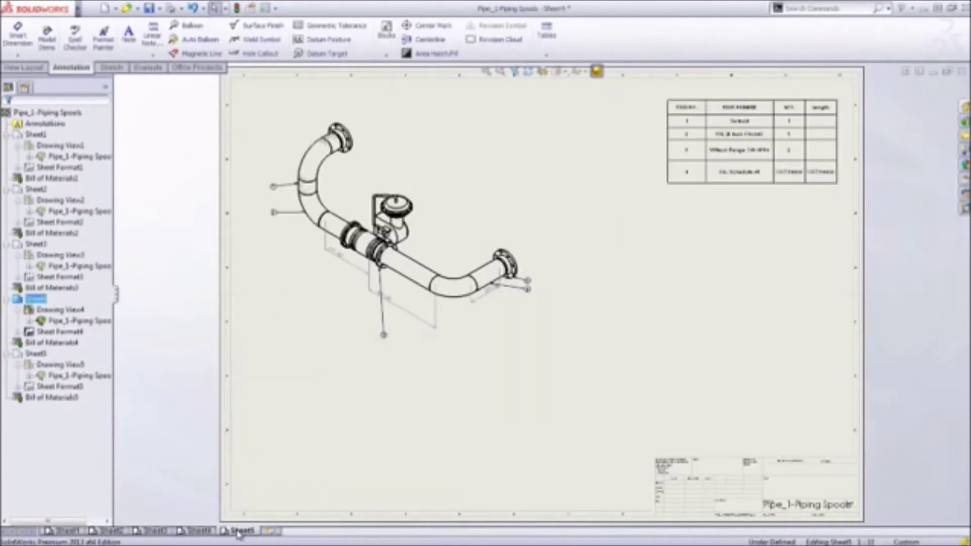
{"action": "left_click", "coordinate": [264, 453]}
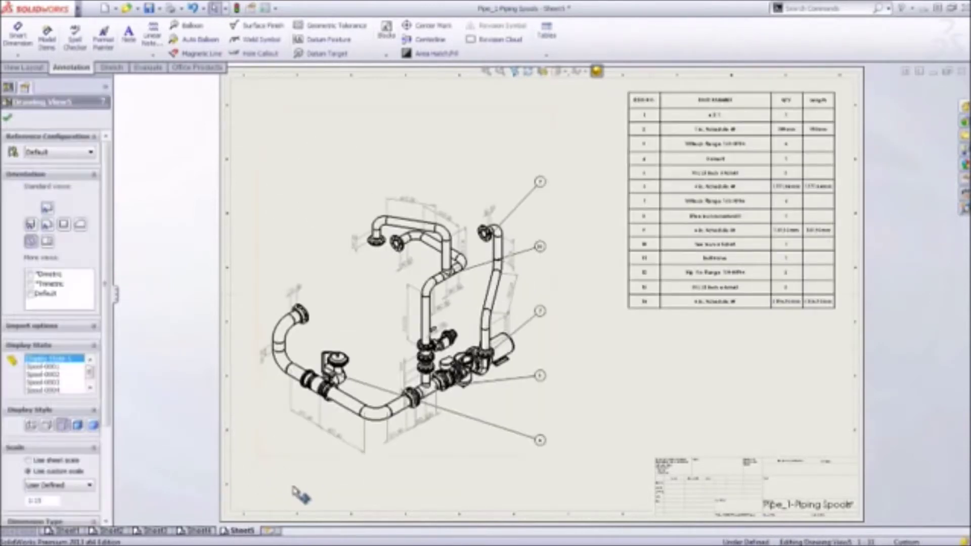
{"action": "left_click_drag", "start_coordinate": [670, 160], "coordinate": [858, 324]}
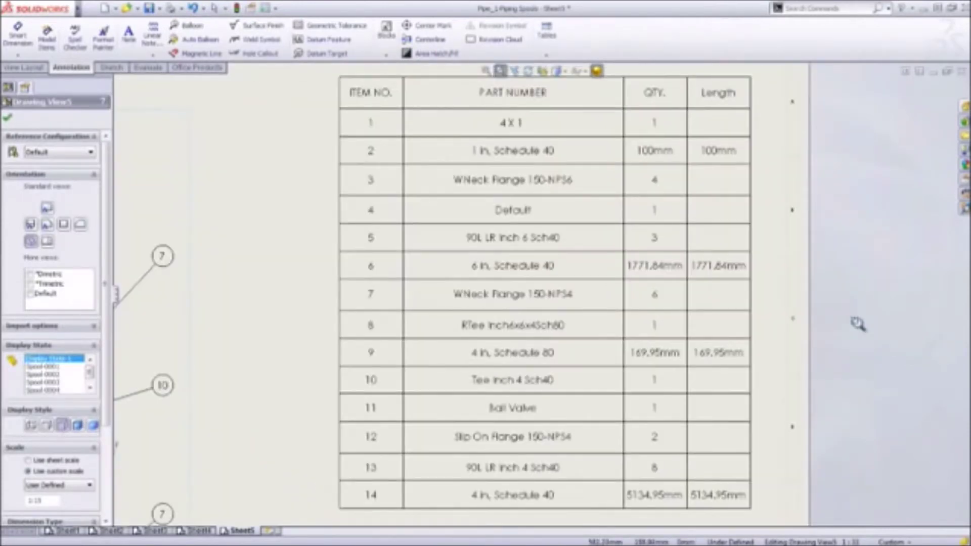
{"action": "key", "text": "f"}
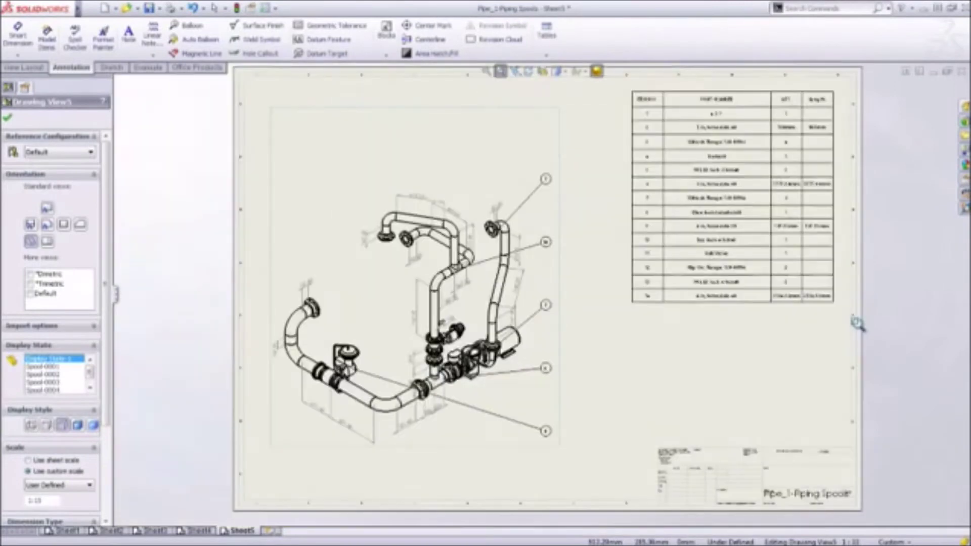
{"action": "key", "text": "Escape"}
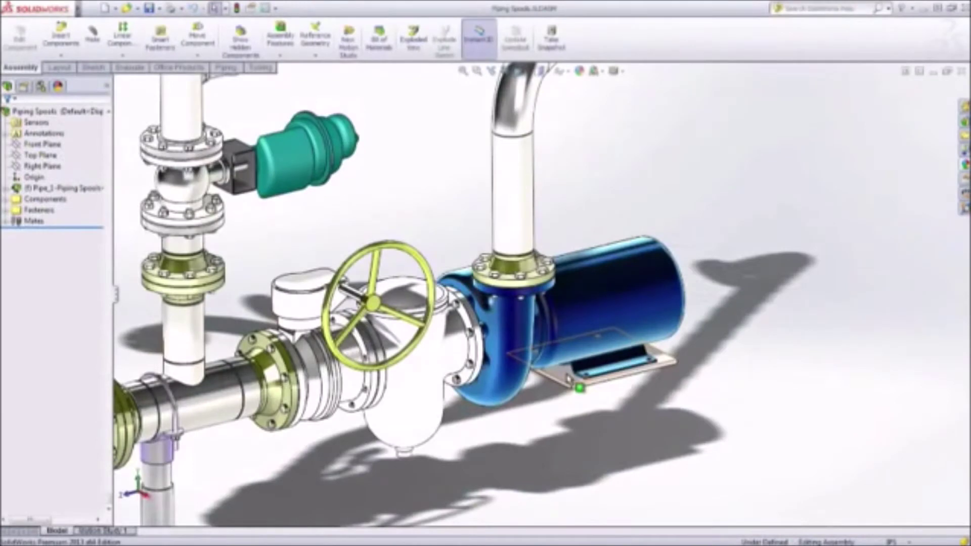
In the weldment part under the pump, add a 2 x 2 x 0.25 square tube structural member along two legs and the crossbar joining them.
{"action": "right_click", "coordinate": [567, 251]}
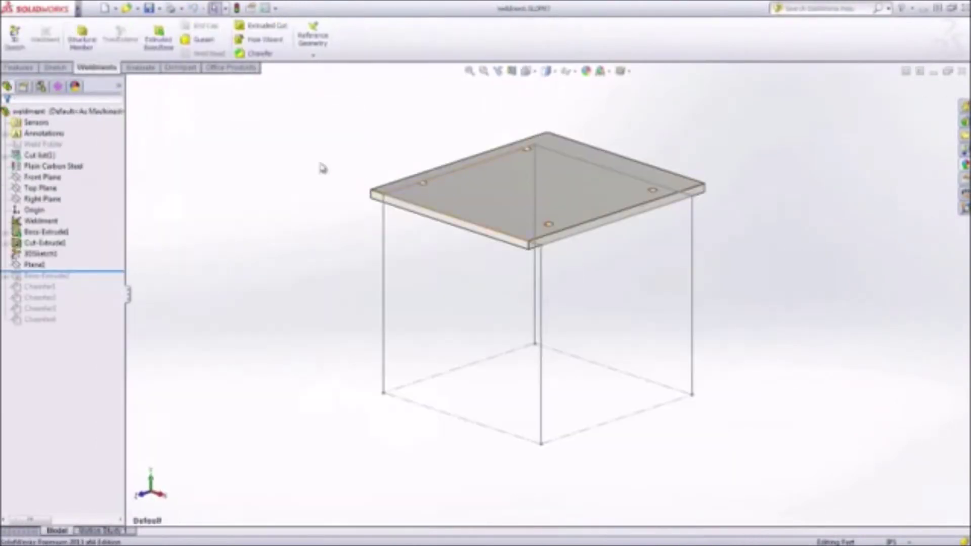
{"action": "left_click", "coordinate": [81, 38]}
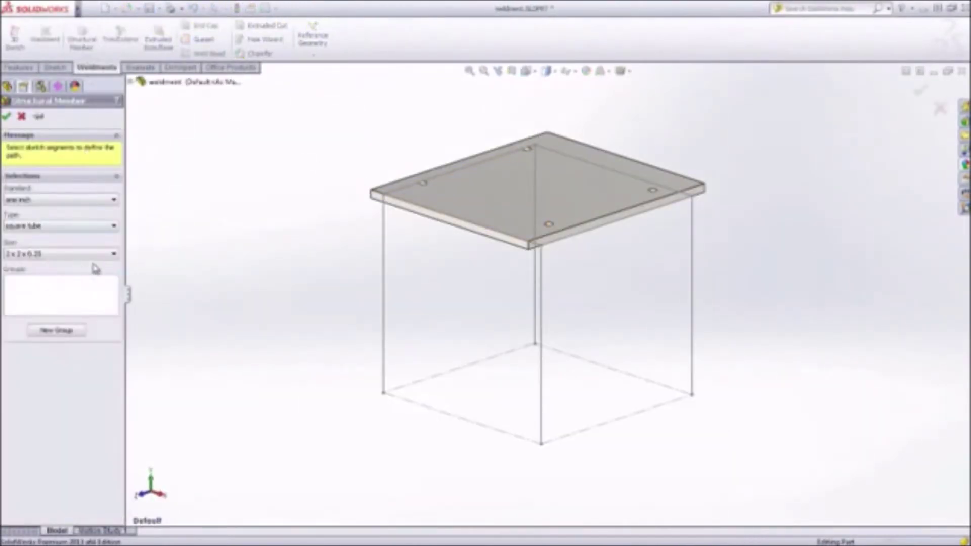
{"action": "left_click", "coordinate": [384, 257]}
{"action": "left_click", "coordinate": [420, 208]}
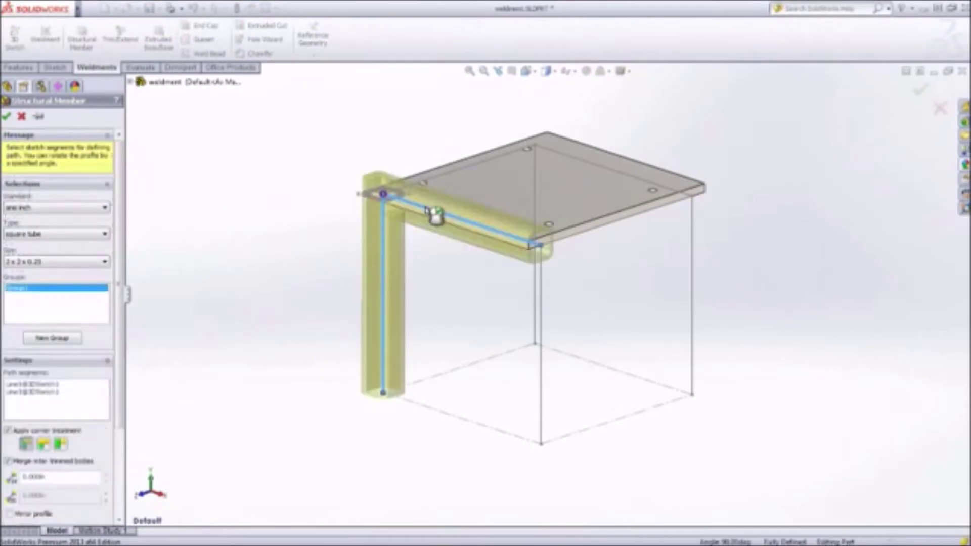
{"action": "left_click", "coordinate": [541, 302]}
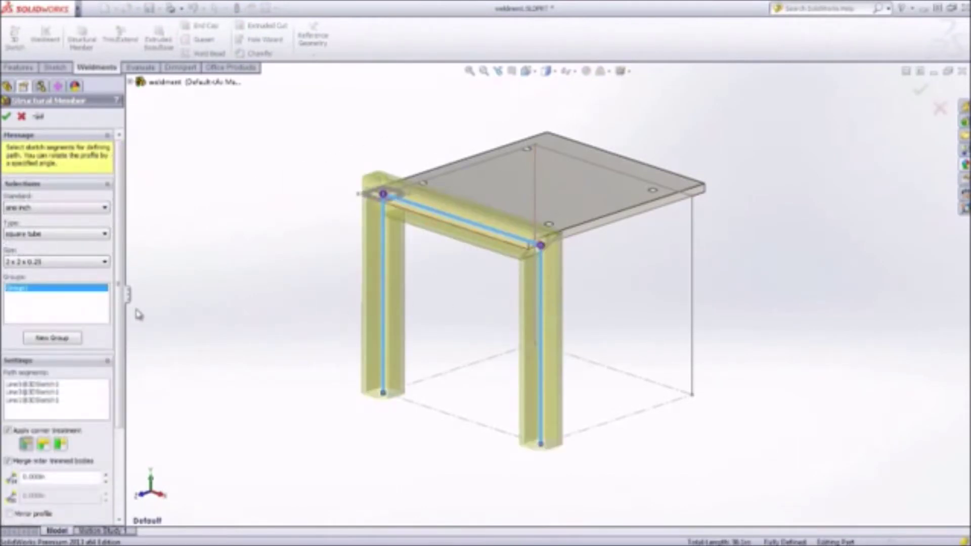
Locate the tube profile by its pierce point at the plate's corner, compare the end butt options, and set the corner treatment to end miter.
{"action": "scroll", "coordinate": [122, 314], "scroll_direction": "down", "scroll_amount": 5}
{"action": "left_click", "coordinate": [60, 514]}
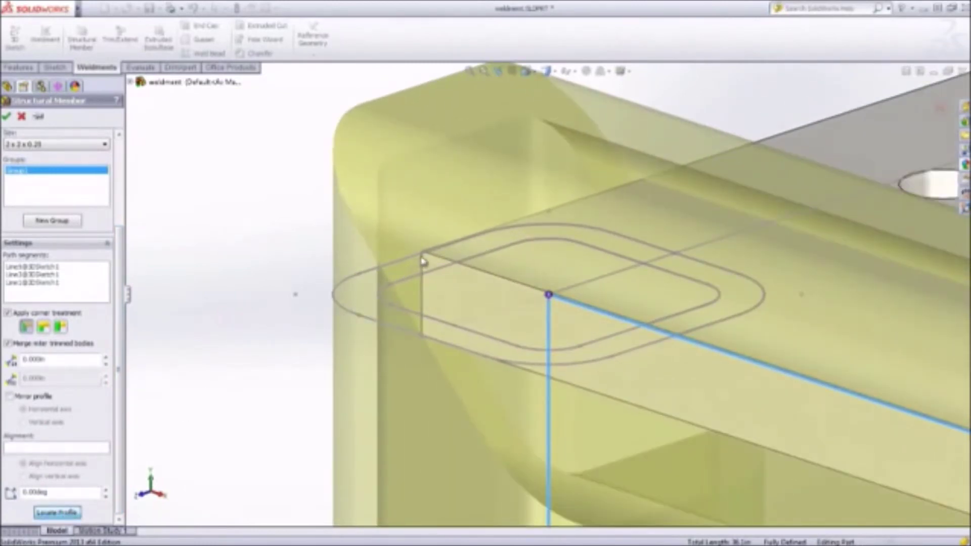
{"action": "left_click", "coordinate": [424, 255]}
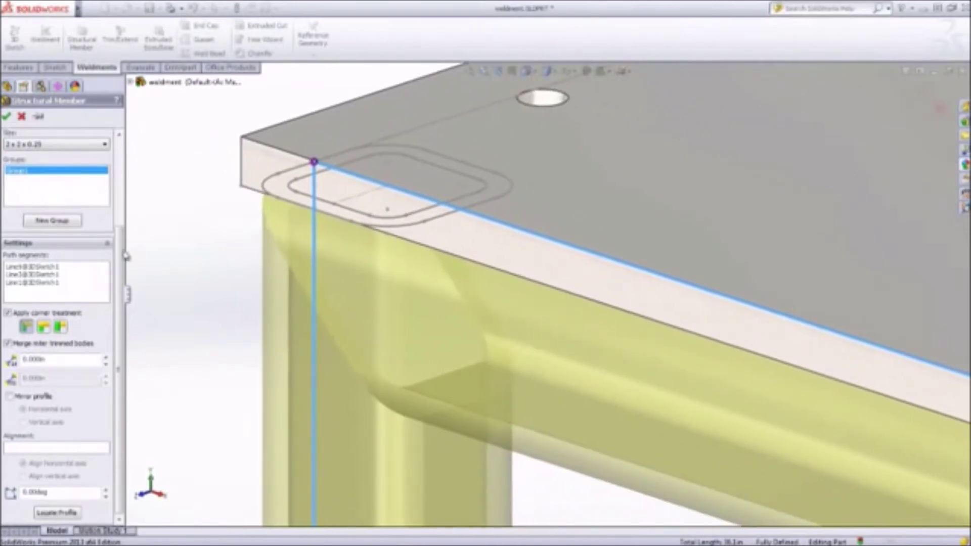
{"action": "left_click", "coordinate": [60, 328]}
{"action": "left_click", "coordinate": [44, 328]}
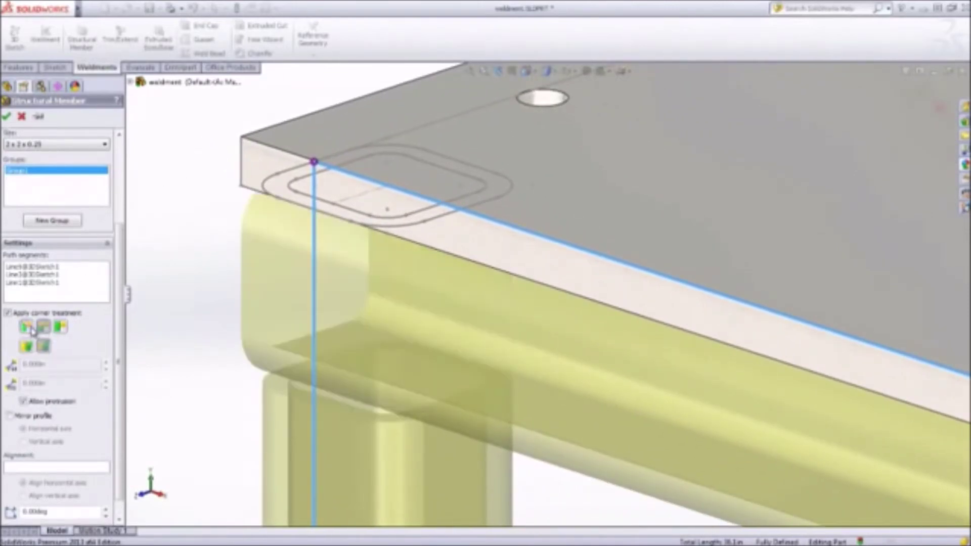
{"action": "left_click", "coordinate": [31, 328]}
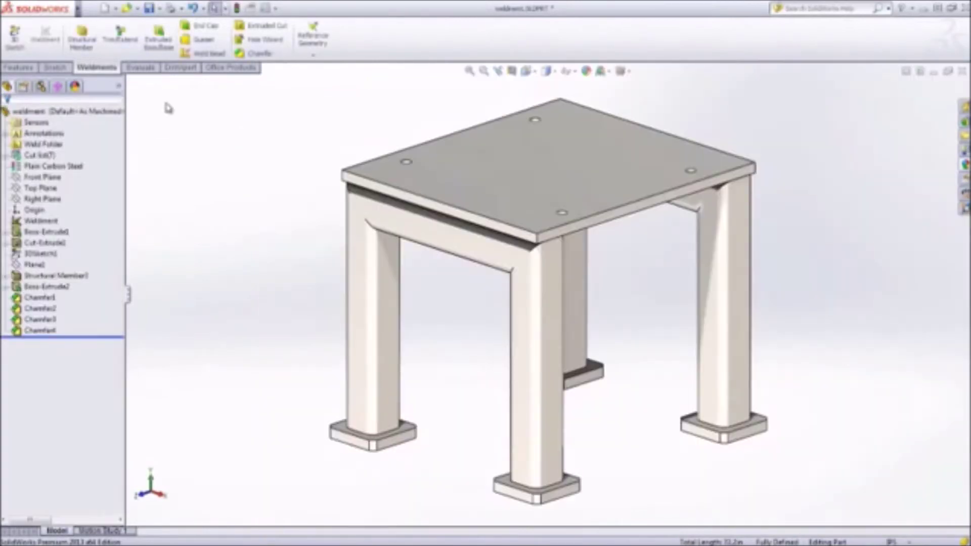
Add a triangular gusset with 1 in legs and 0.25 in thickness between the frame leg and the underside of the crossbar.
{"action": "left_click", "coordinate": [205, 42]}
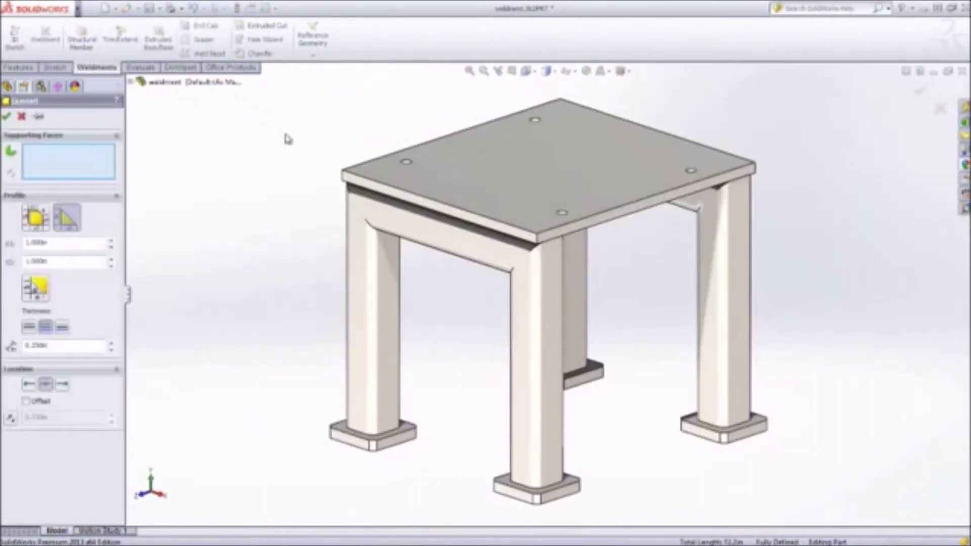
{"action": "left_click", "coordinate": [387, 273]}
{"action": "middle_click_drag", "start_coordinate": [387, 273], "coordinate": [433, 202]}
{"action": "left_click", "coordinate": [429, 205]}
{"action": "key", "text": "Return"}
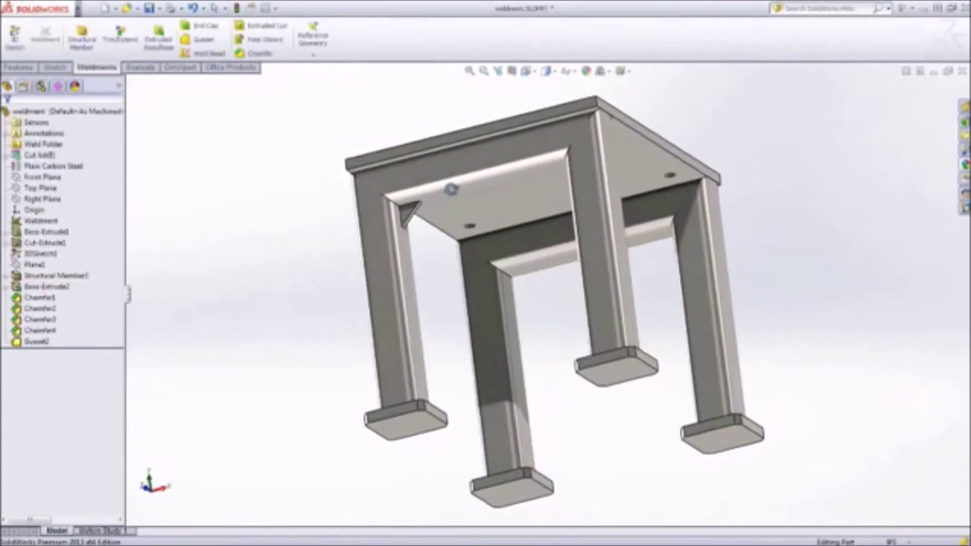
{"action": "key", "text": "ctrl+7"}
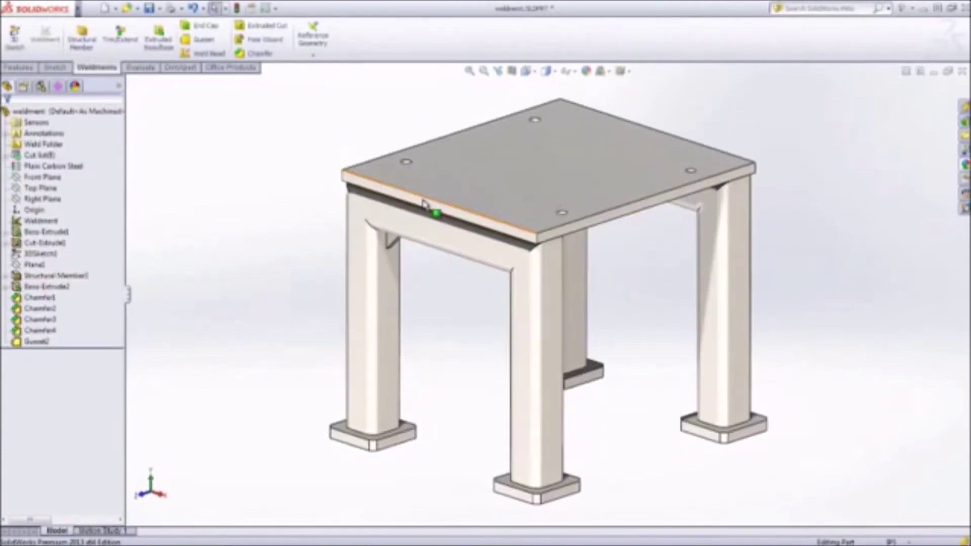
Add a 0.25 in intermittent weld bead around the base of one leg on its foot plate, using tangent propagation.
{"action": "left_click", "coordinate": [208, 54]}
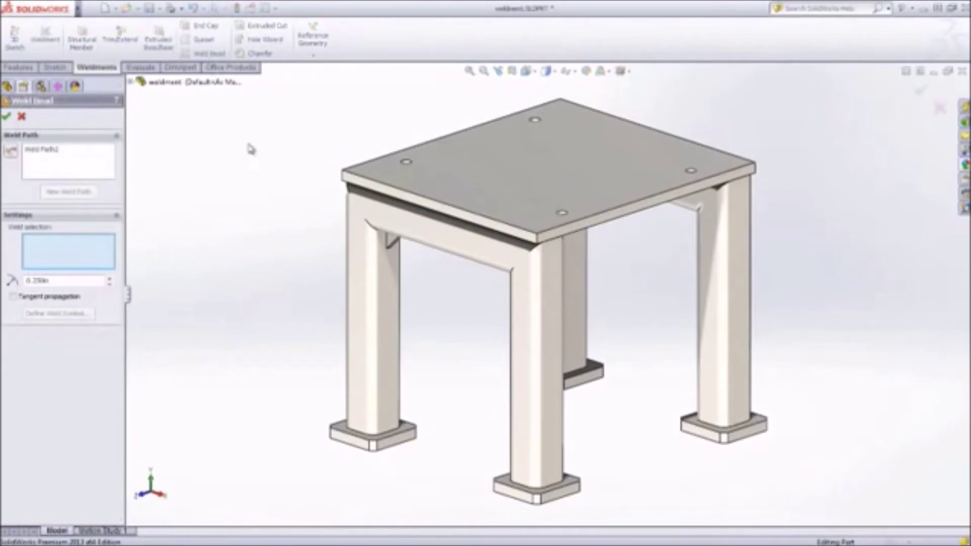
{"action": "left_click", "coordinate": [362, 421]}
{"action": "left_click", "coordinate": [362, 418]}
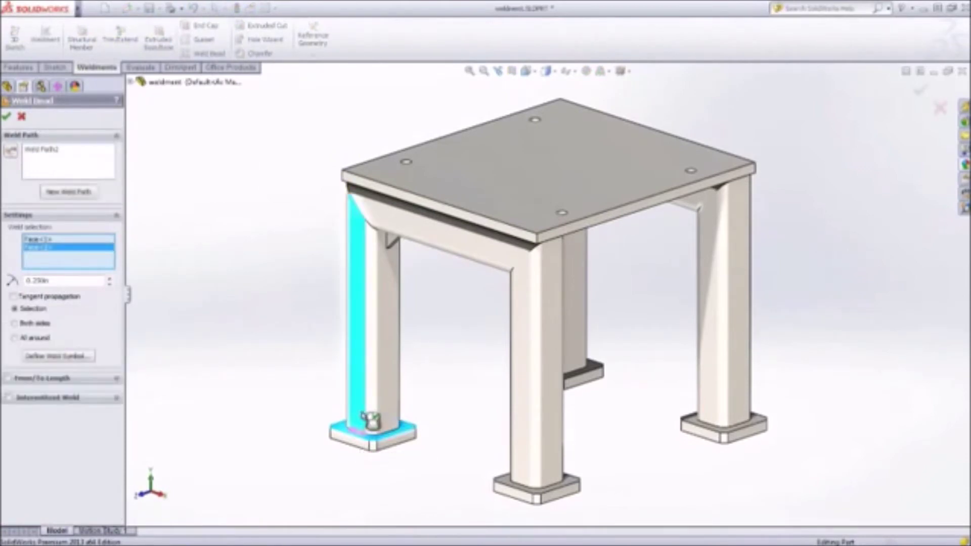
{"action": "scroll", "coordinate": [369, 417], "scroll_direction": "down", "scroll_amount": 5}
{"action": "left_click", "coordinate": [12, 298]}
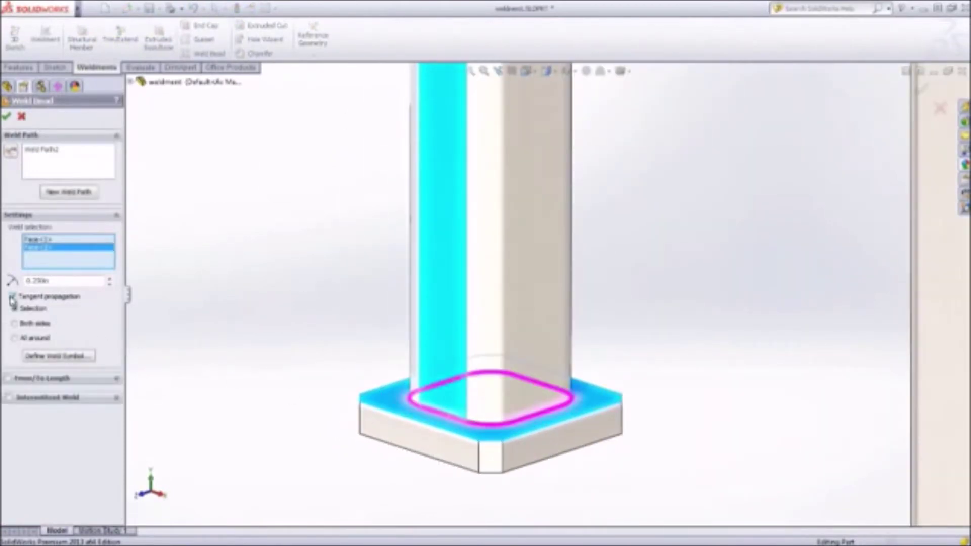
{"action": "left_click", "coordinate": [114, 398]}
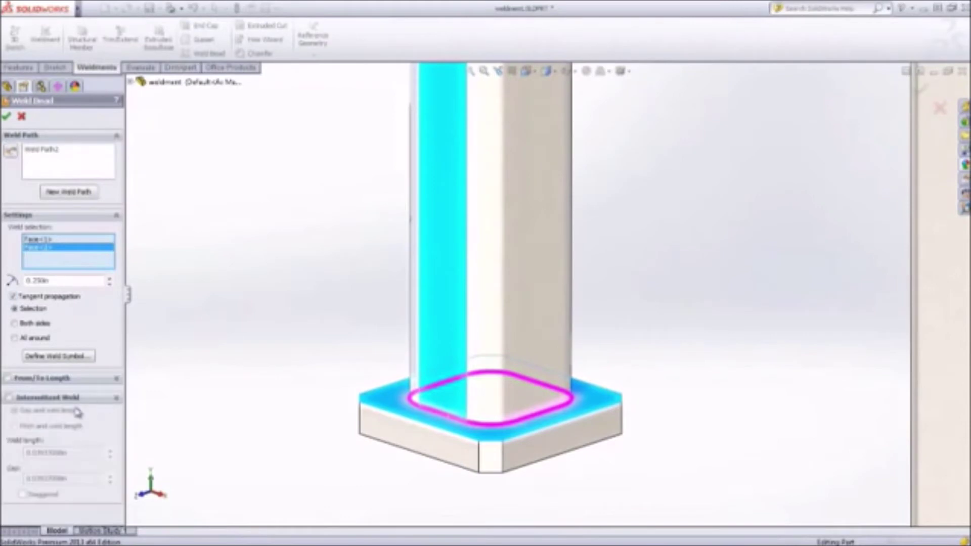
{"action": "left_click", "coordinate": [9, 399]}
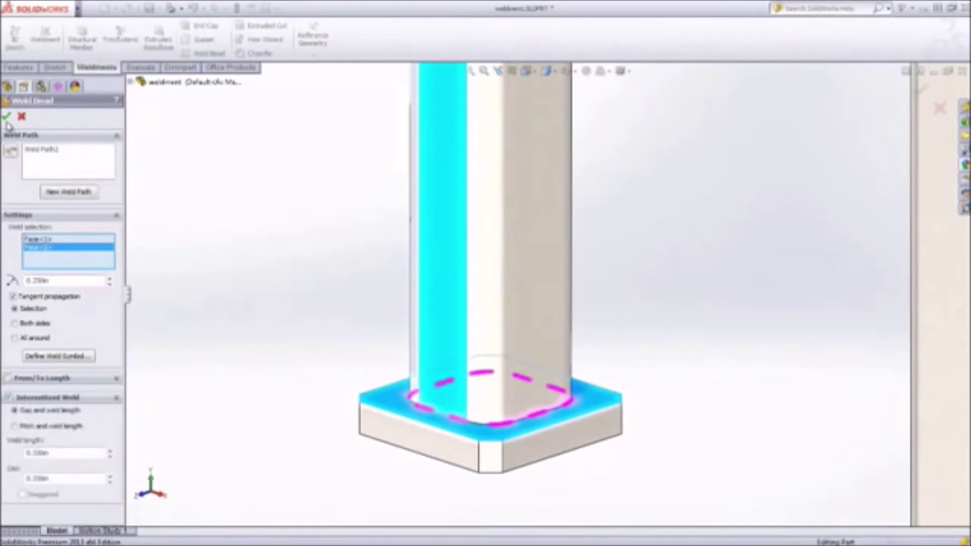
{"action": "left_click", "coordinate": [6, 117]}
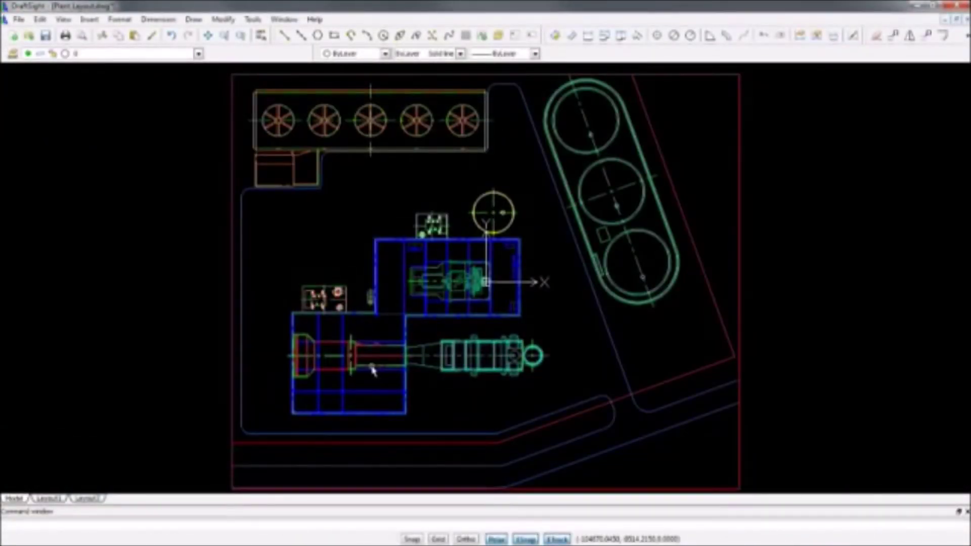
Switch to Plant Layout.dwg in DraftSight and insert the Transfer Skid block at scale 25 and 270° in the building's rightmost bay.
{"action": "scroll", "coordinate": [395, 377], "scroll_direction": "up", "scroll_amount": 4}
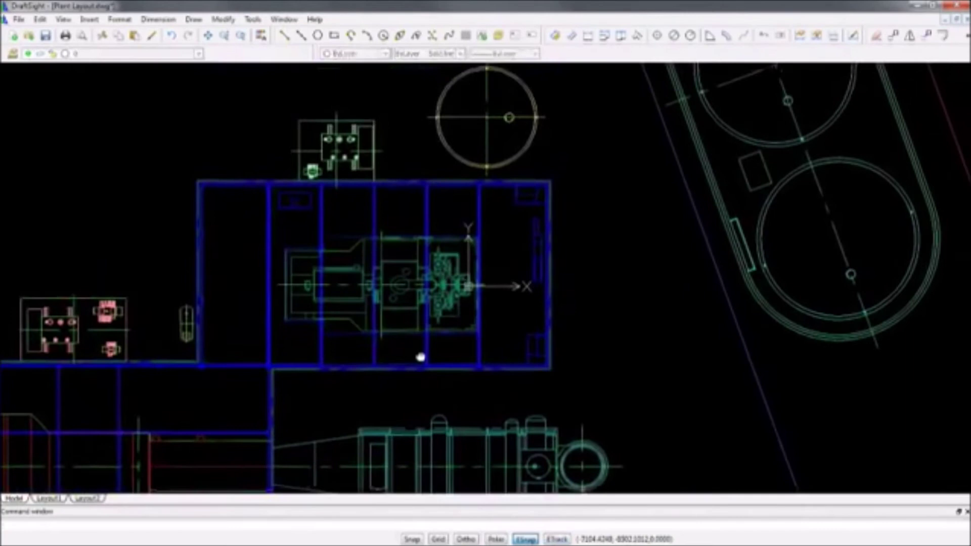
{"action": "scroll", "coordinate": [420, 357], "scroll_direction": "up", "scroll_amount": 3}
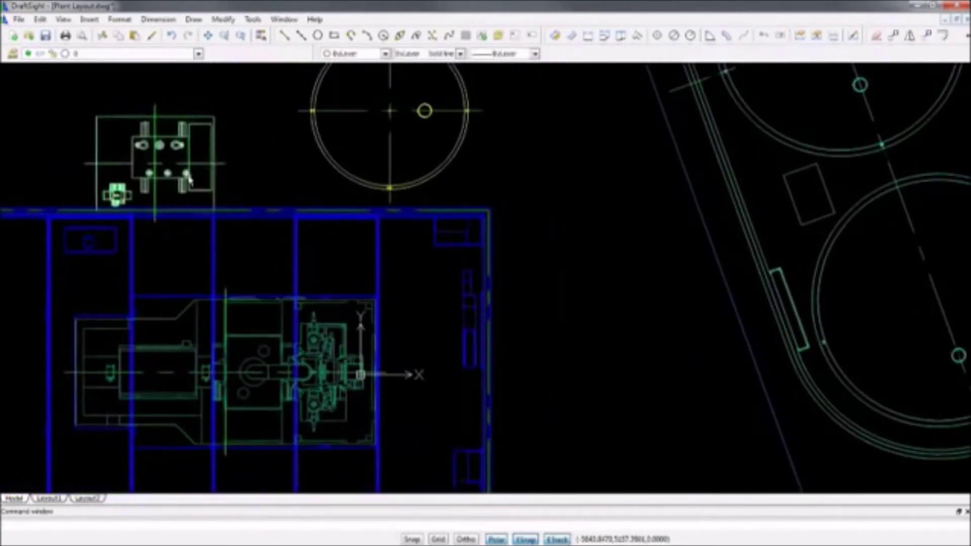
{"action": "left_click", "coordinate": [89, 20]}
{"action": "left_click", "coordinate": [101, 37]}
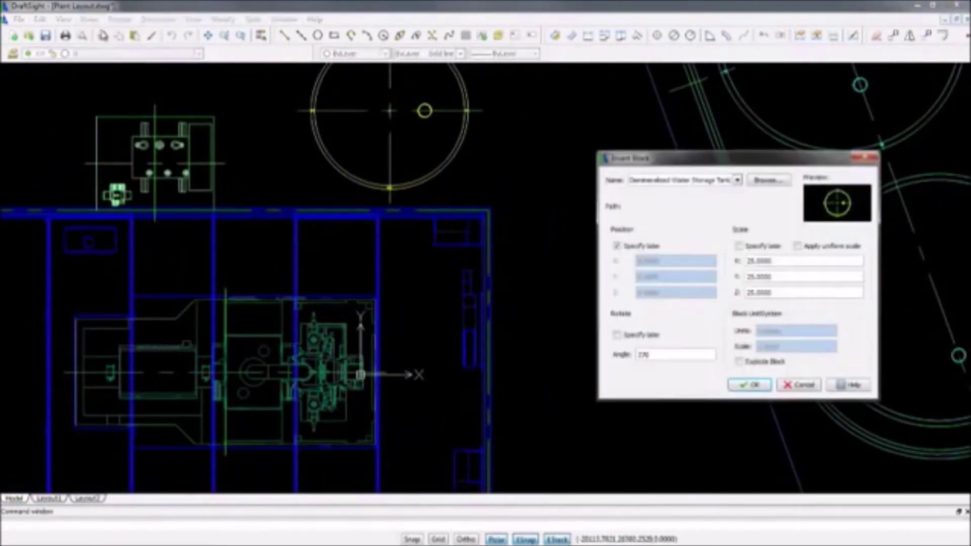
{"action": "left_click", "coordinate": [737, 181]}
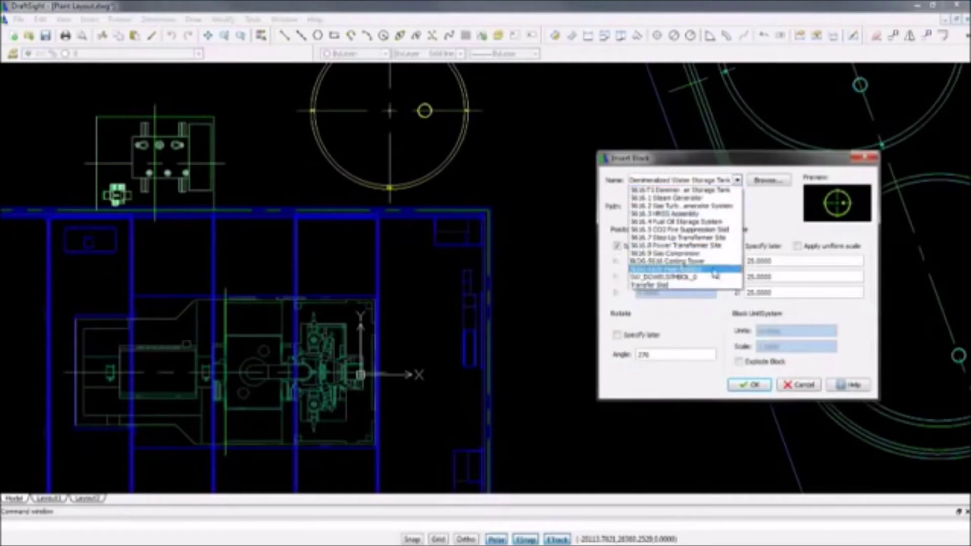
{"action": "left_click", "coordinate": [713, 287]}
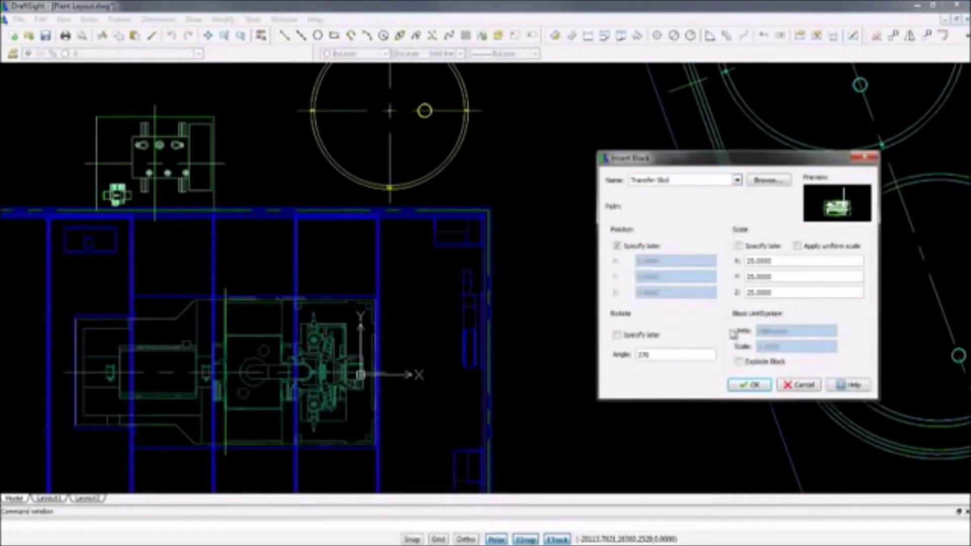
{"action": "left_click", "coordinate": [749, 386]}
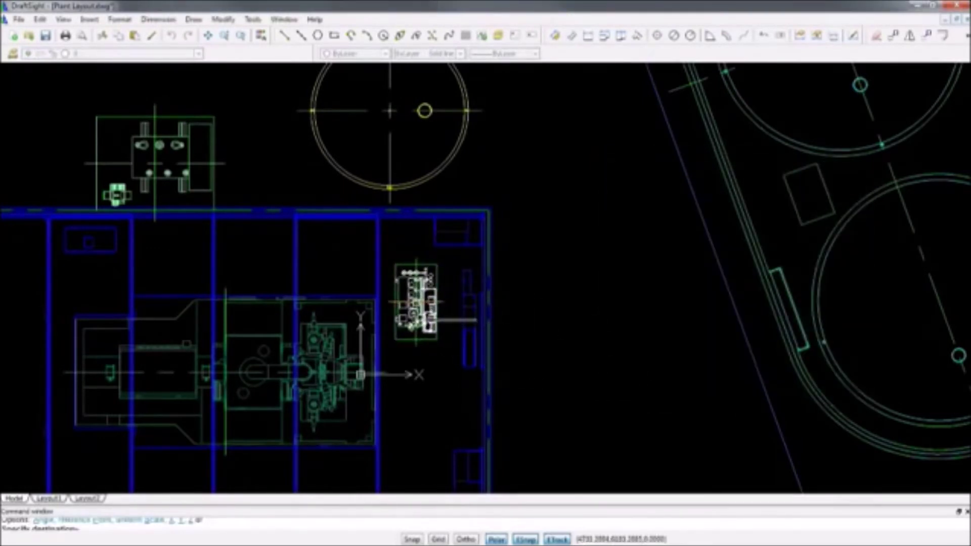
{"action": "left_click", "coordinate": [416, 303]}
Copy the vertical tank beside the building wall to a position just left of the original.
{"action": "scroll", "coordinate": [440, 397], "scroll_direction": "up", "scroll_amount": 3}
{"action": "middle_click_drag", "start_coordinate": [327, 308], "coordinate": [703, 285]}
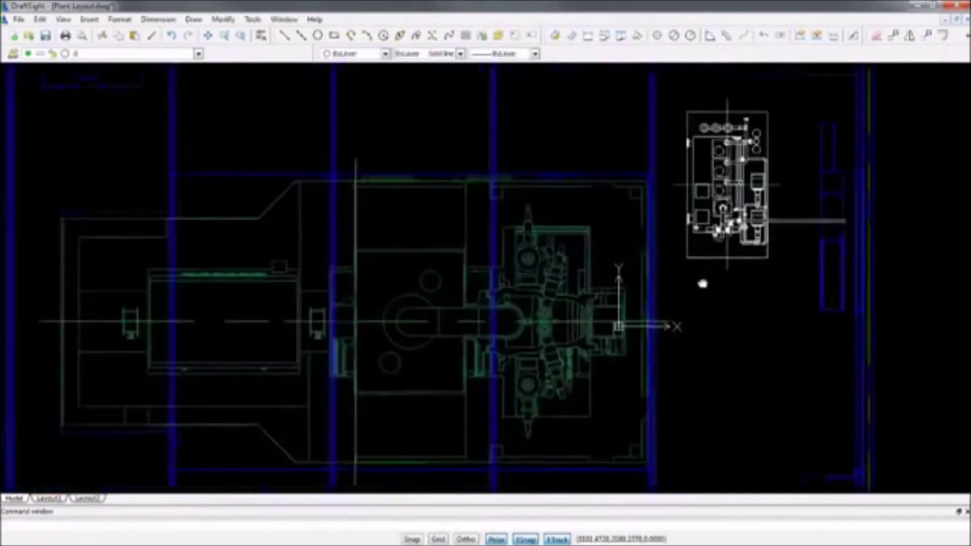
{"action": "mouse_move", "coordinate": [347, 310]}
{"action": "middle_mouse_down"}
{"action": "mouse_move", "coordinate": [354, 297]}
{"action": "mouse_move", "coordinate": [760, 189]}
{"action": "middle_mouse_up"}
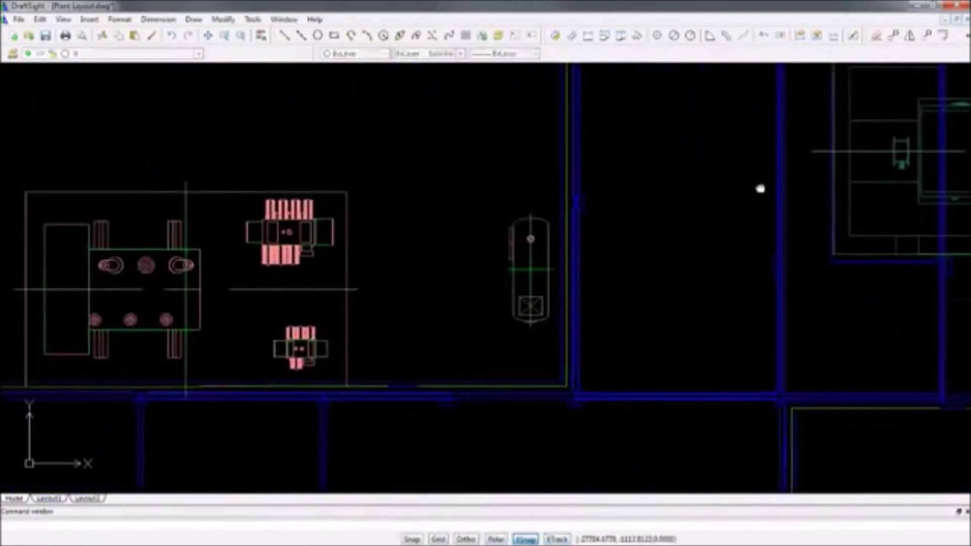
{"action": "left_click", "coordinate": [526, 273]}
{"action": "left_click", "coordinate": [508, 330]}
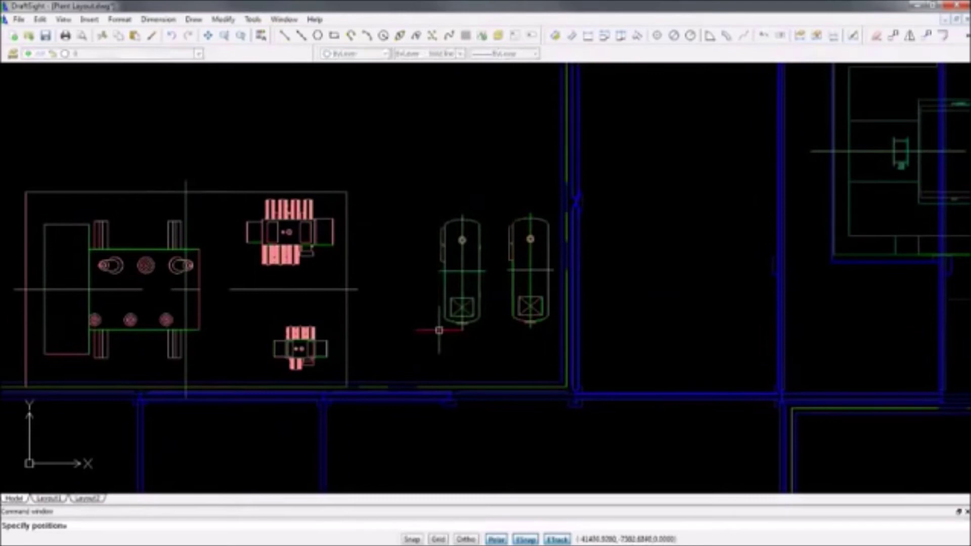
{"action": "left_click", "coordinate": [439, 331]}
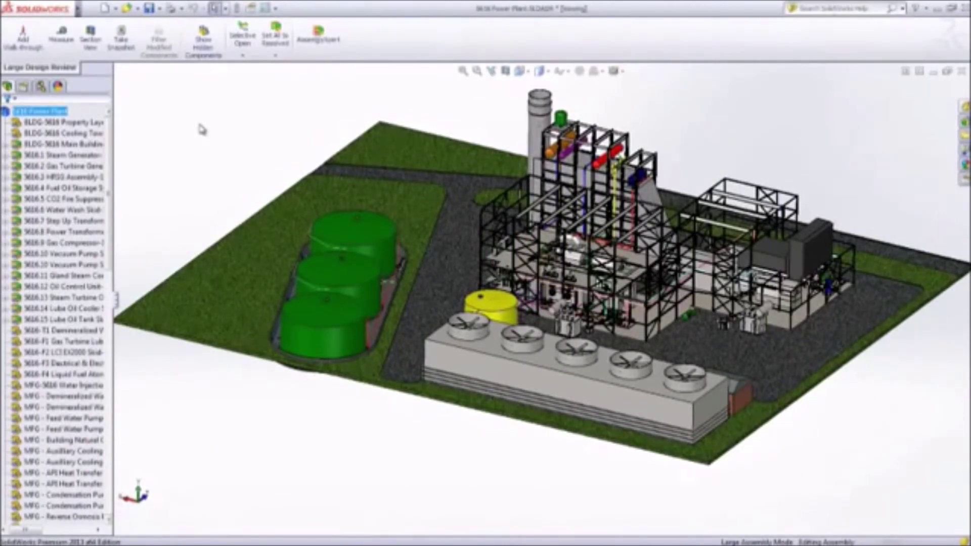
Switch to the 5616 Power Plant assembly in SolidWorks, examine the main building's equipment and piping, and open the first saved walk-through.
{"action": "right_click_drag", "start_coordinate": [238, 162], "coordinate": [245, 176]}
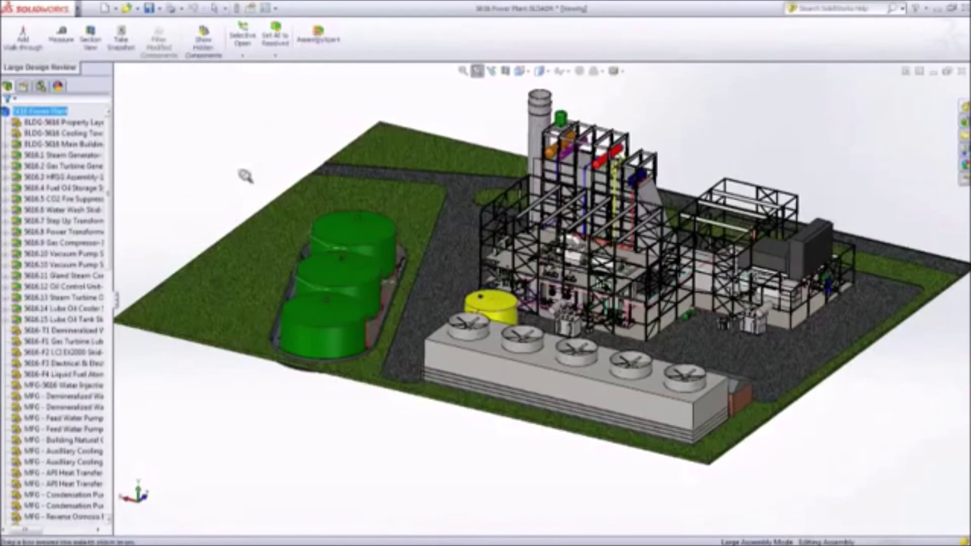
{"action": "left_click_drag", "start_coordinate": [548, 283], "coordinate": [635, 337]}
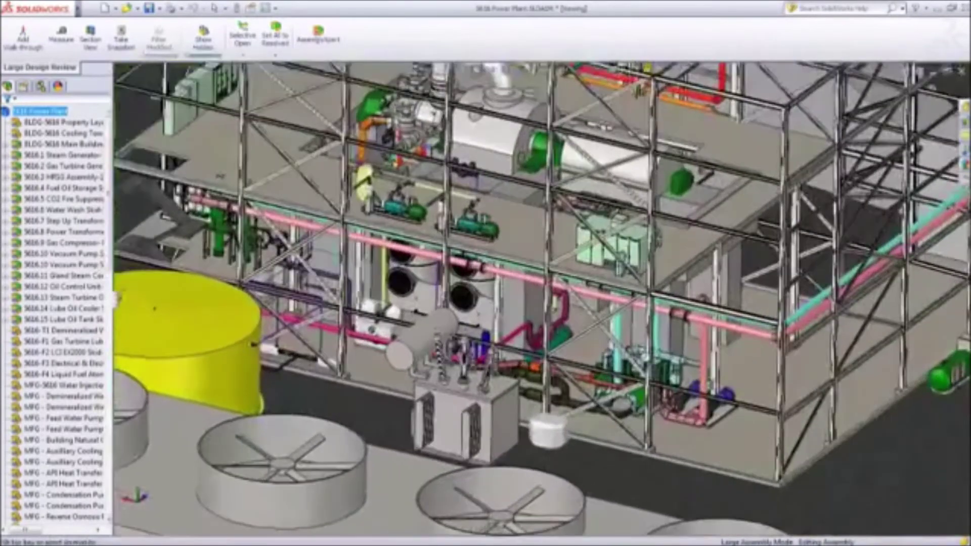
{"action": "scroll", "coordinate": [641, 389], "scroll_direction": "up", "scroll_amount": 6}
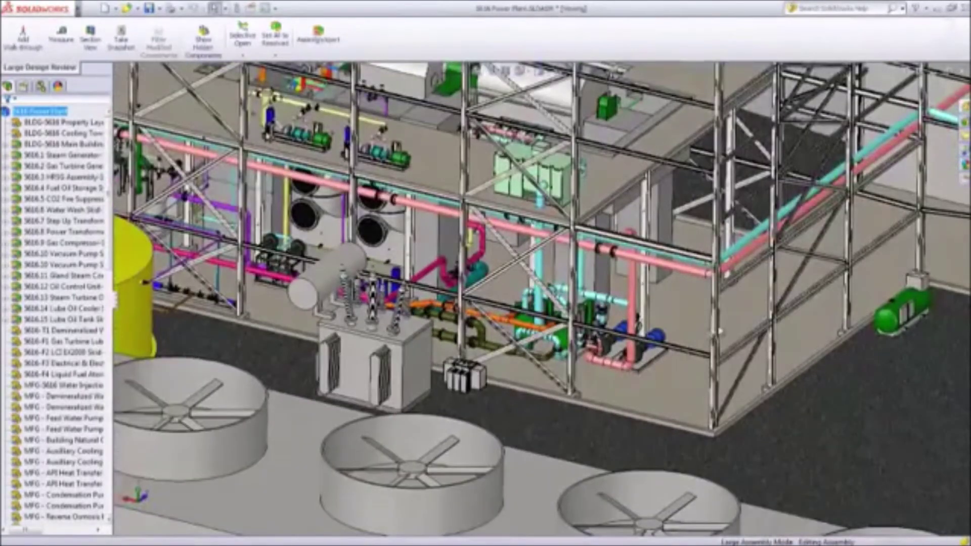
{"action": "middle_click_drag", "start_coordinate": [720, 332], "coordinate": [217, 339]}
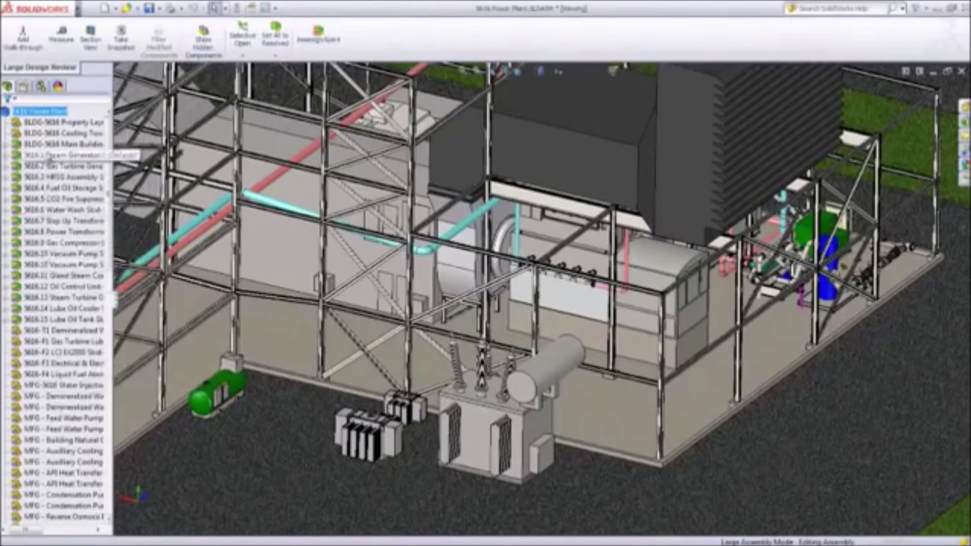
{"action": "left_click", "coordinate": [58, 87]}
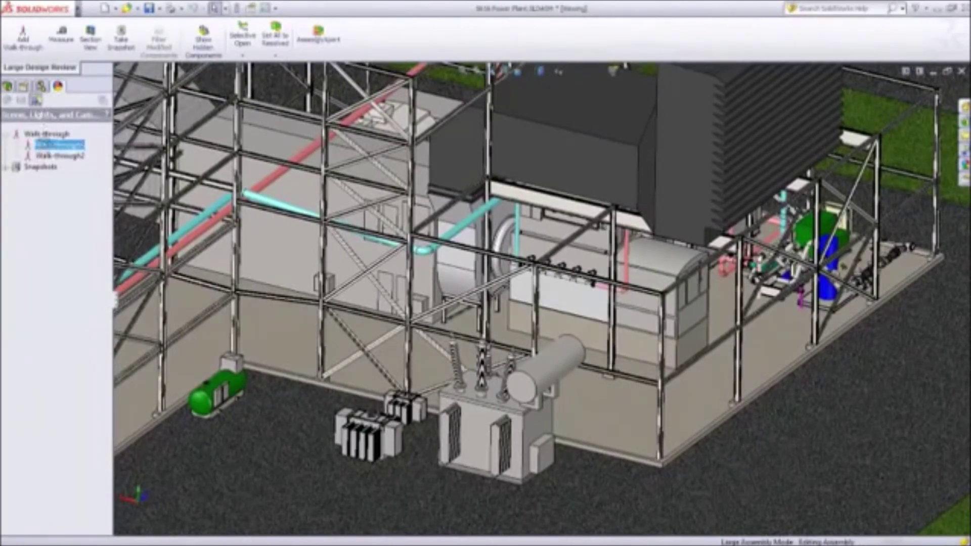
{"action": "double_click", "coordinate": [46, 145]}
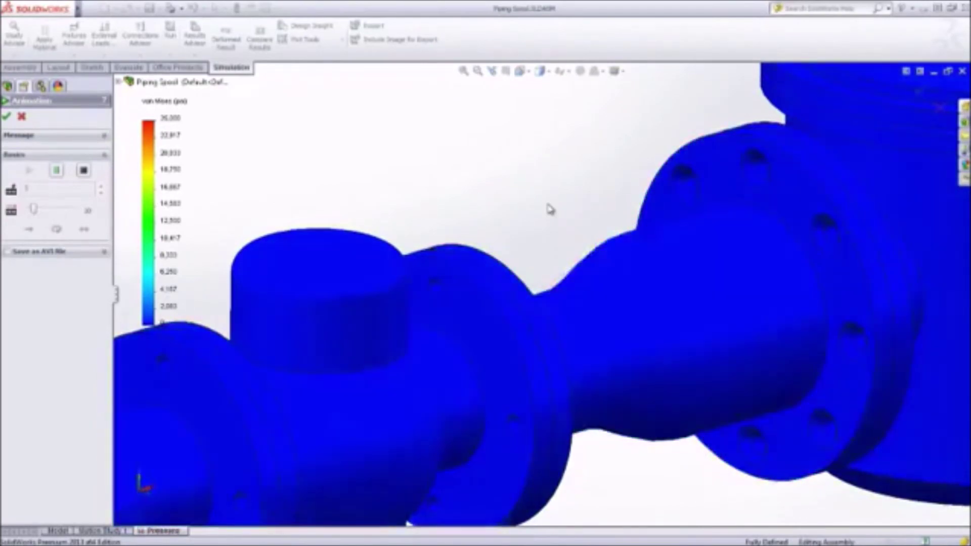
Examine the animated von Mises stress plot on the flanges, valve and reducer of the Piping Spool assembly.
{"action": "scroll", "coordinate": [550, 209], "scroll_direction": "up", "scroll_amount": 5}
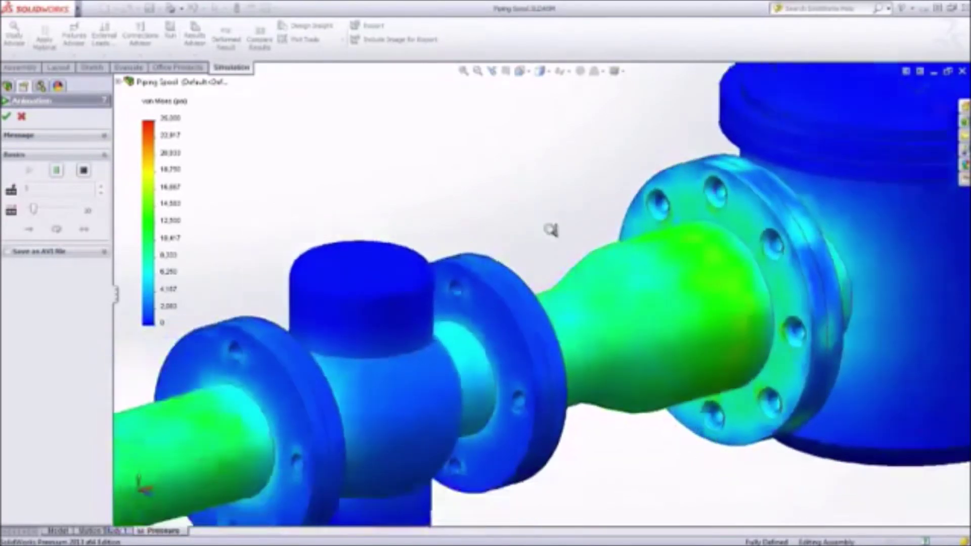
{"action": "middle_click_drag", "start_coordinate": [553, 228], "coordinate": [623, 292]}
{"action": "scroll", "coordinate": [623, 292], "scroll_direction": "down", "scroll_amount": 5}
{"action": "scroll", "coordinate": [623, 292], "scroll_direction": "down", "scroll_amount": 3}
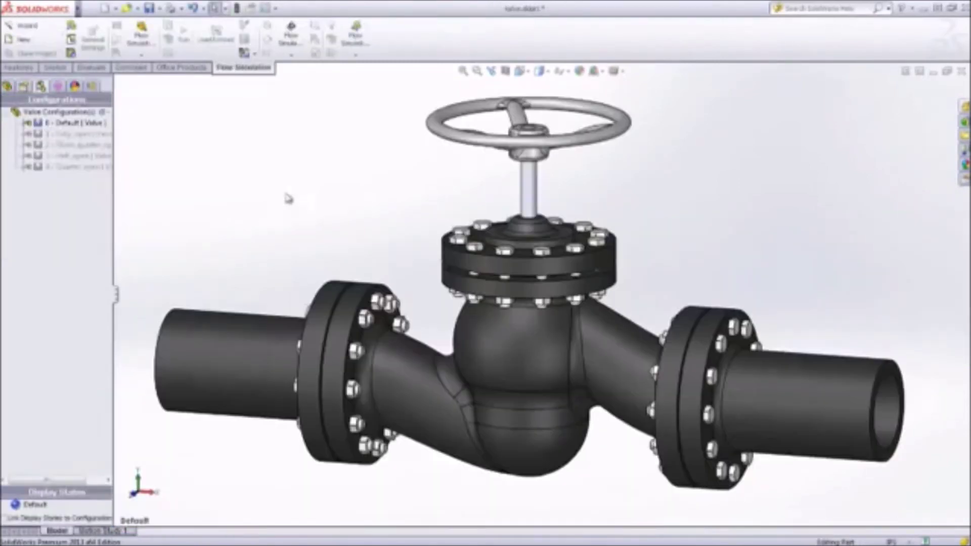
Section the valve on the Front Plane and compare the pressure cut plots of the Fully_open, Three_quarter_open, Half_open and Quarter_open configurations, ending on Quarter_open.
{"action": "left_click", "coordinate": [505, 72]}
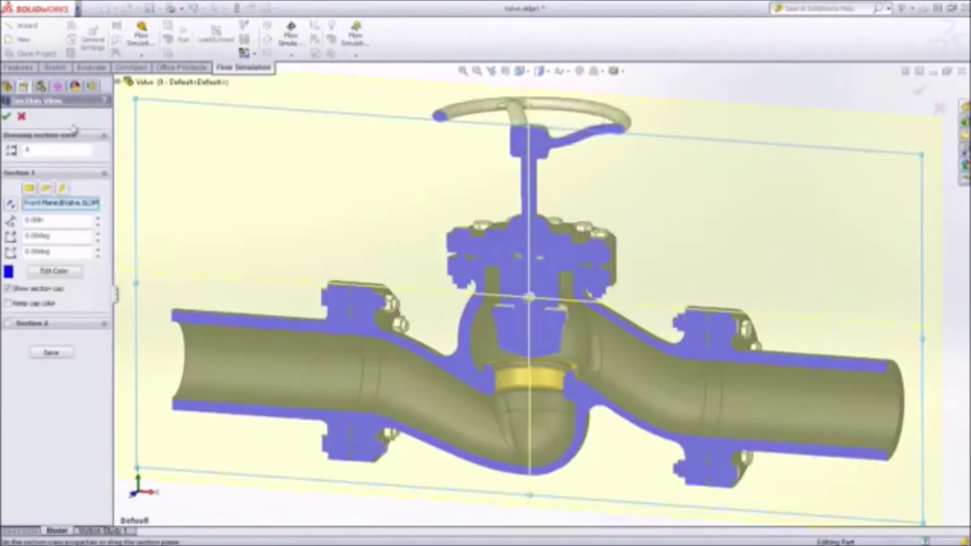
{"action": "left_click", "coordinate": [7, 119]}
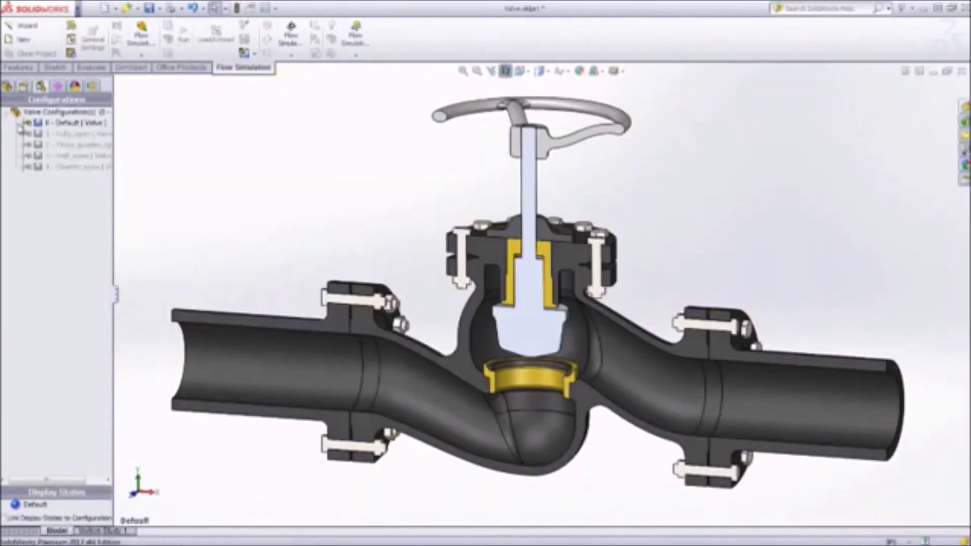
{"action": "left_click", "coordinate": [48, 134]}
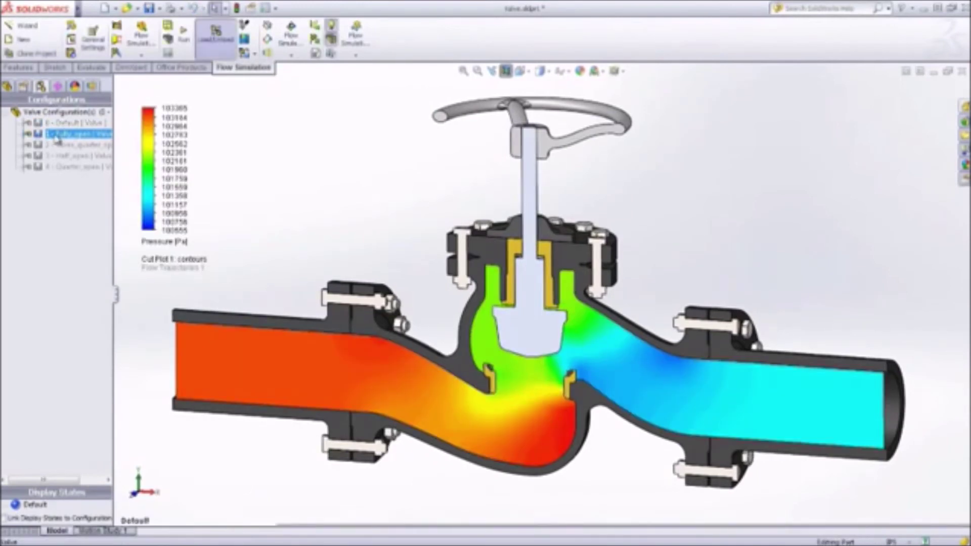
{"action": "left_click", "coordinate": [54, 145]}
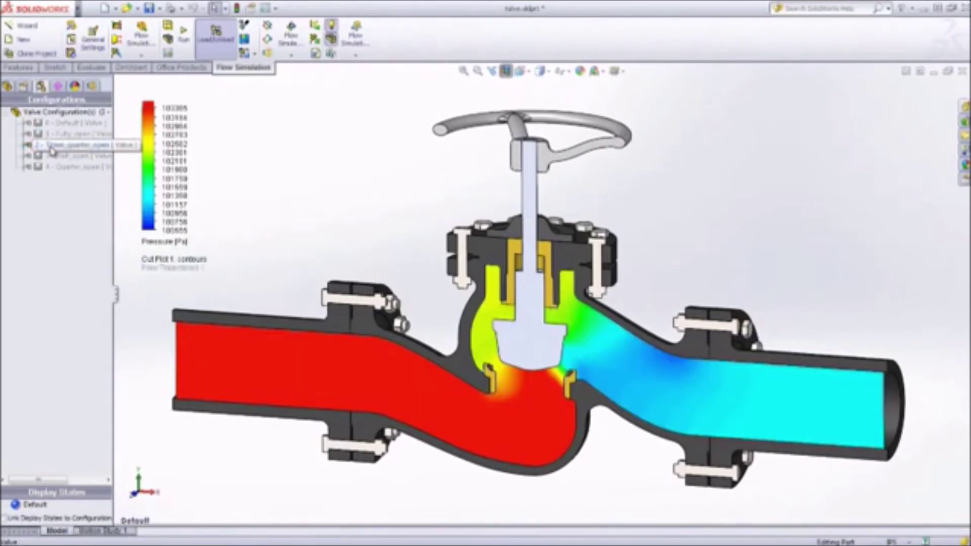
{"action": "left_click", "coordinate": [53, 156]}
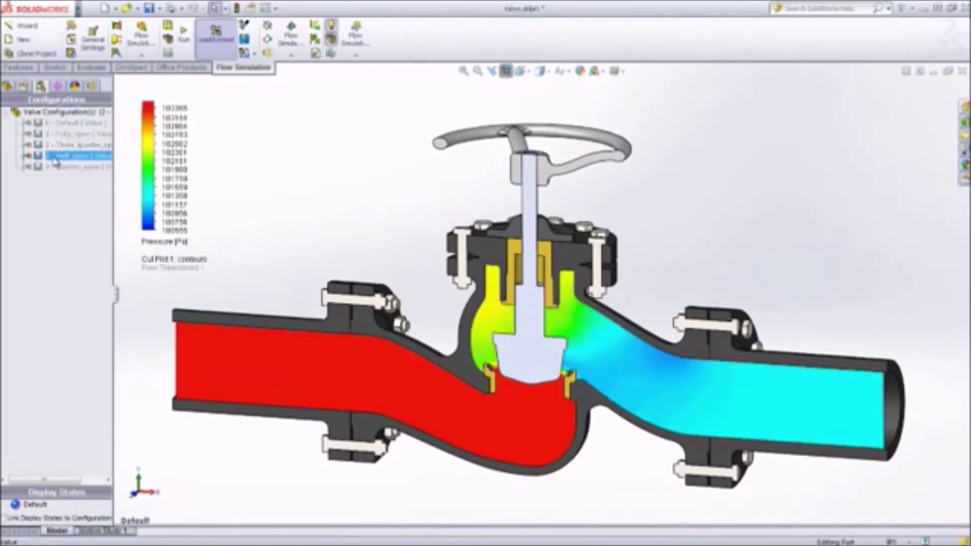
{"action": "left_click", "coordinate": [55, 167]}
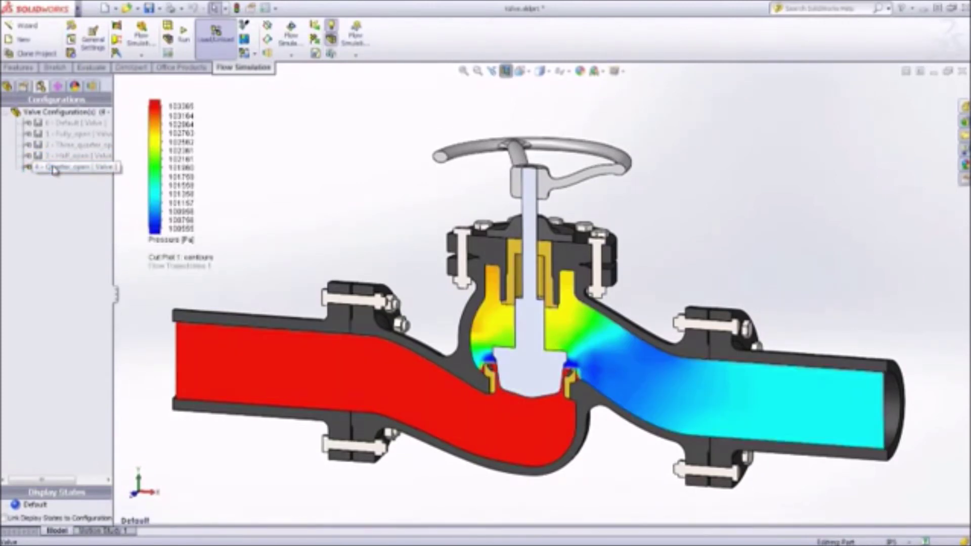
Change the parameter displayed in the cut plot of the Quarter_open valve to Velocity.
{"action": "left_click", "coordinate": [176, 245]}
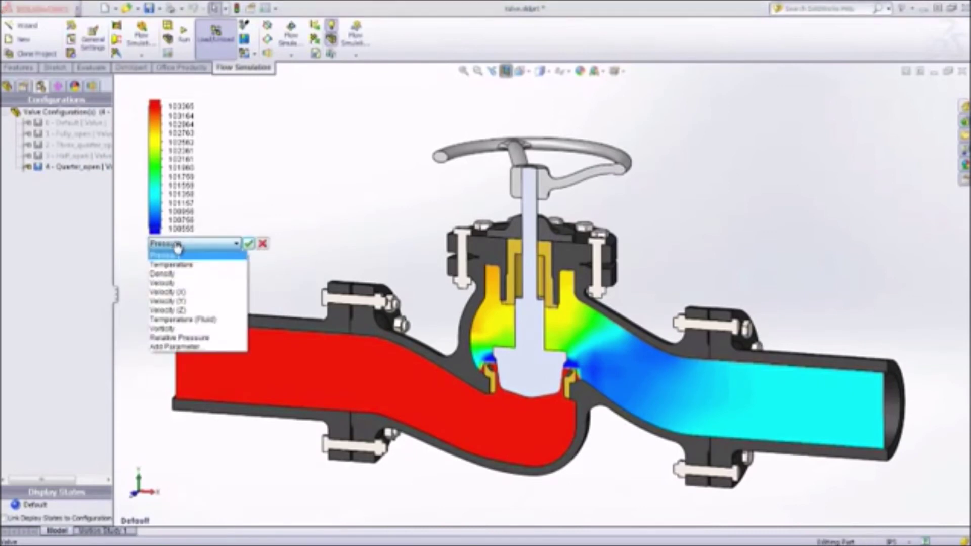
{"action": "left_click", "coordinate": [174, 282]}
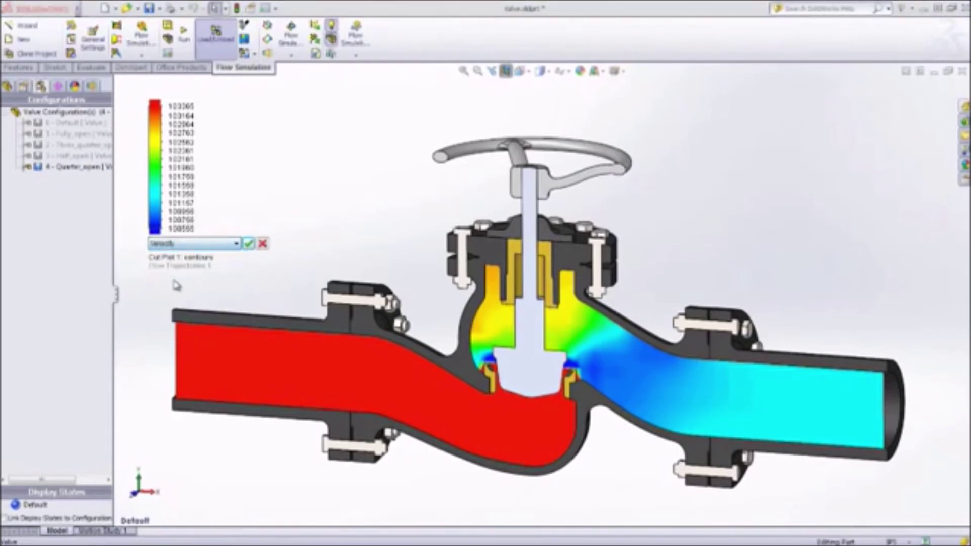
{"action": "left_click", "coordinate": [249, 244]}
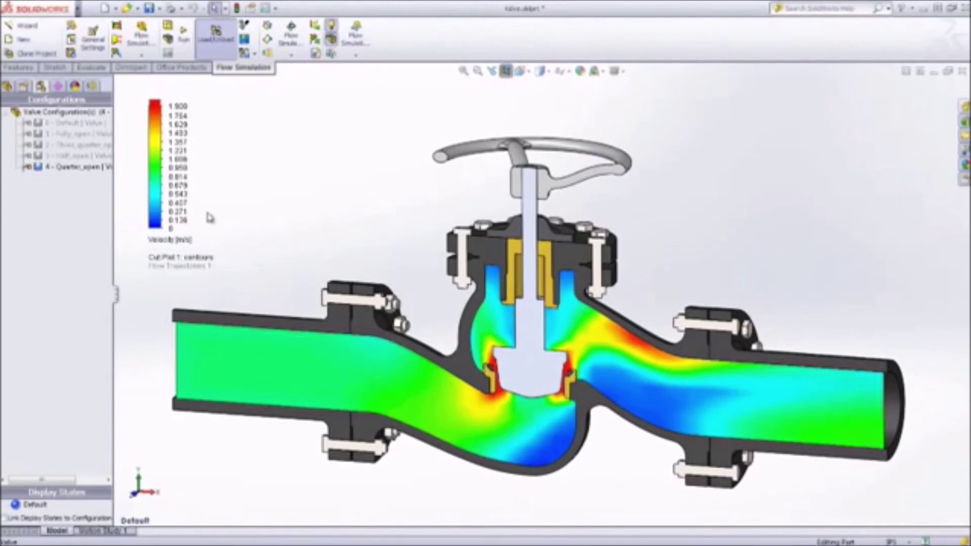
Browse the Quarter_open project's Flow Simulation results, select Cut Plot 1 and bring up the available actions for the flow trajectories plot.
{"action": "left_click", "coordinate": [93, 87]}
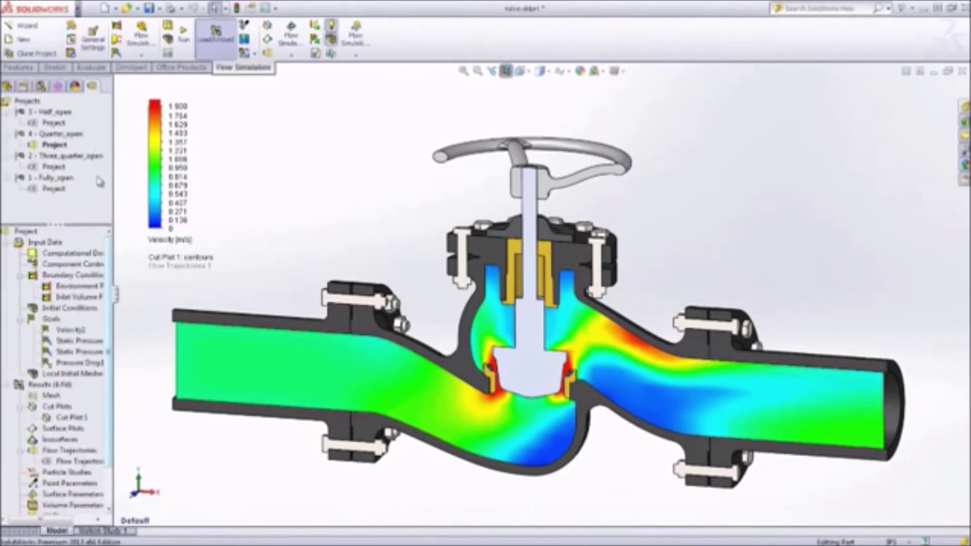
{"action": "scroll", "coordinate": [107, 248], "scroll_direction": "down", "scroll_amount": 2}
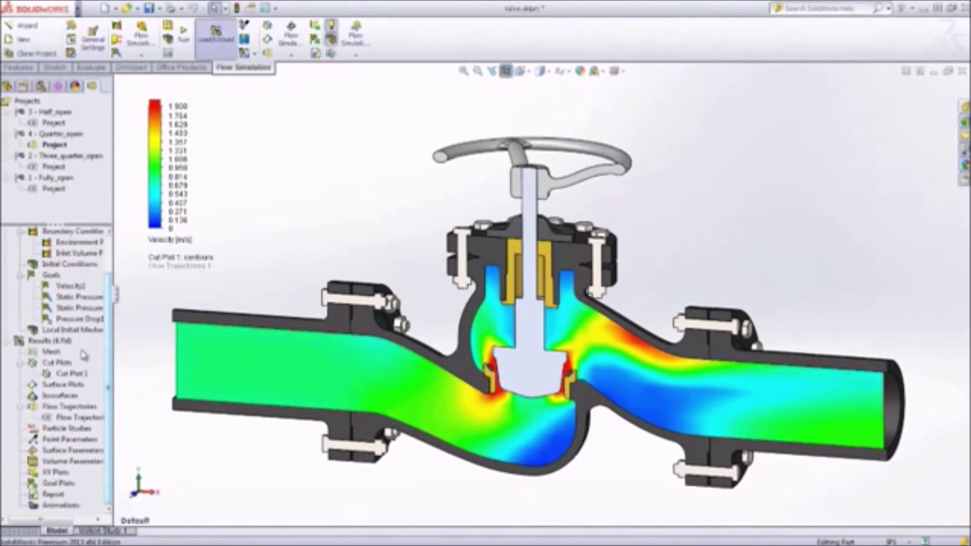
{"action": "left_click", "coordinate": [72, 374]}
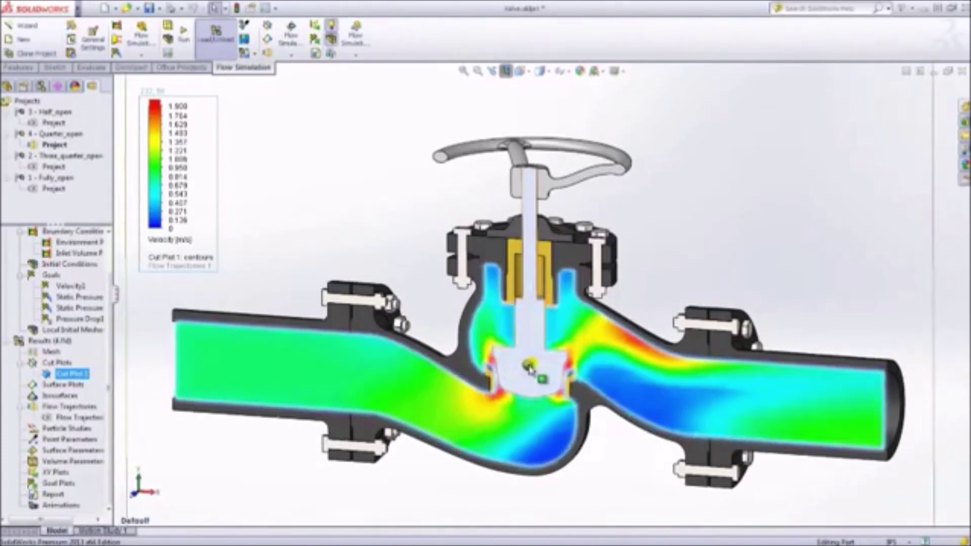
{"action": "right_click", "coordinate": [83, 420]}
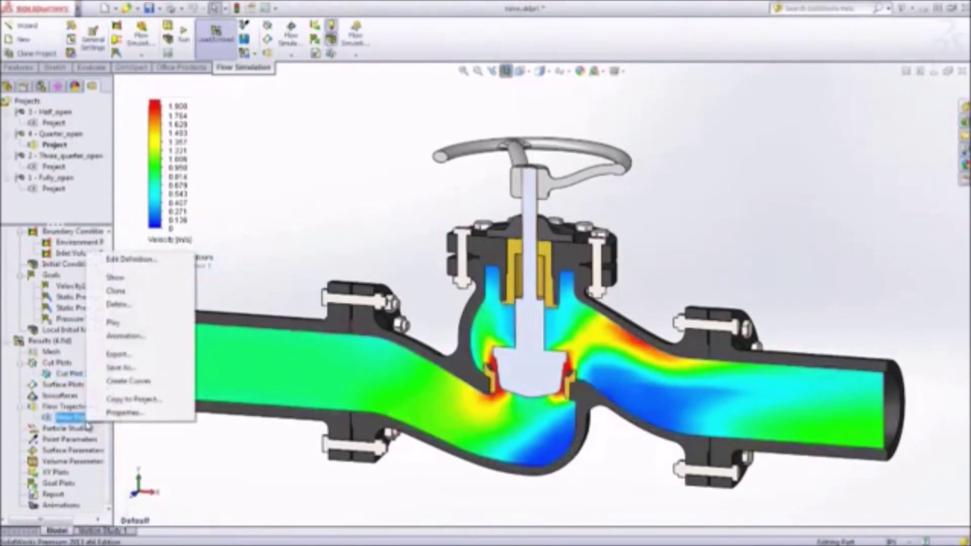